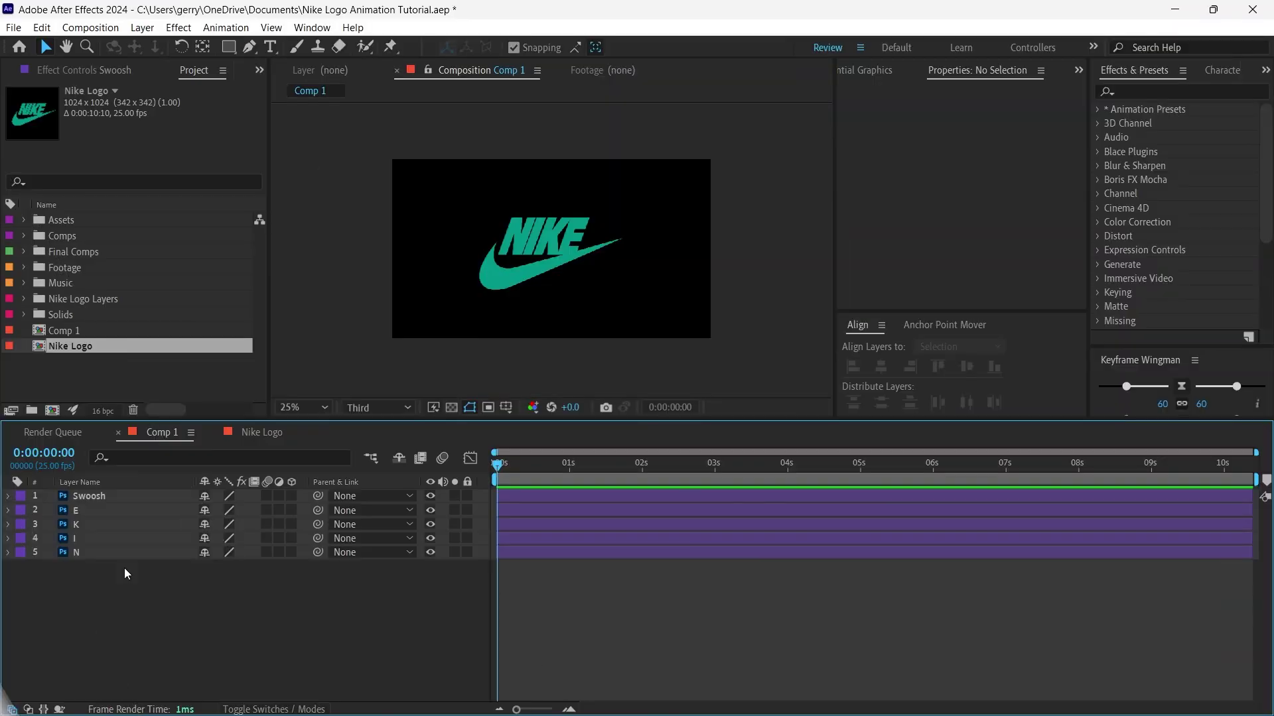
- Centre the Swoosh, E, K, I and N layers horizontally and vertically relative to the composition
click(101, 555)
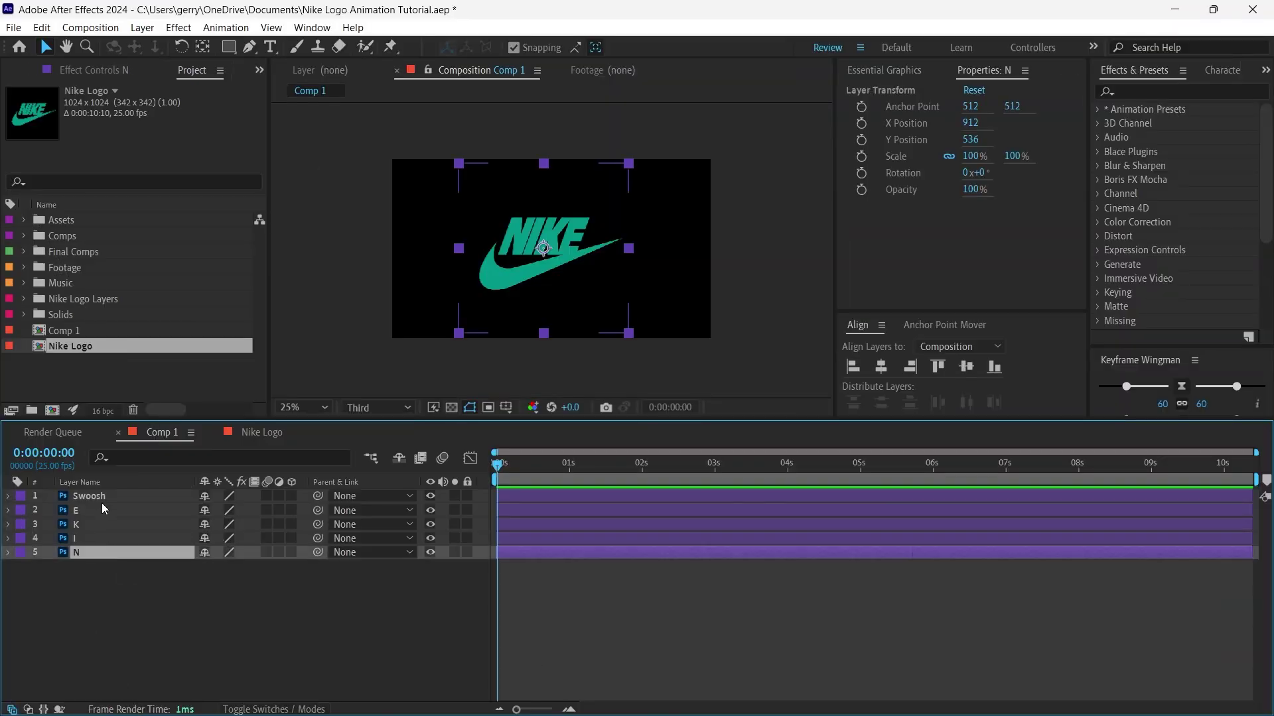
shift+click(102, 498)
drag(550, 232, 561, 230)
click(909, 370)
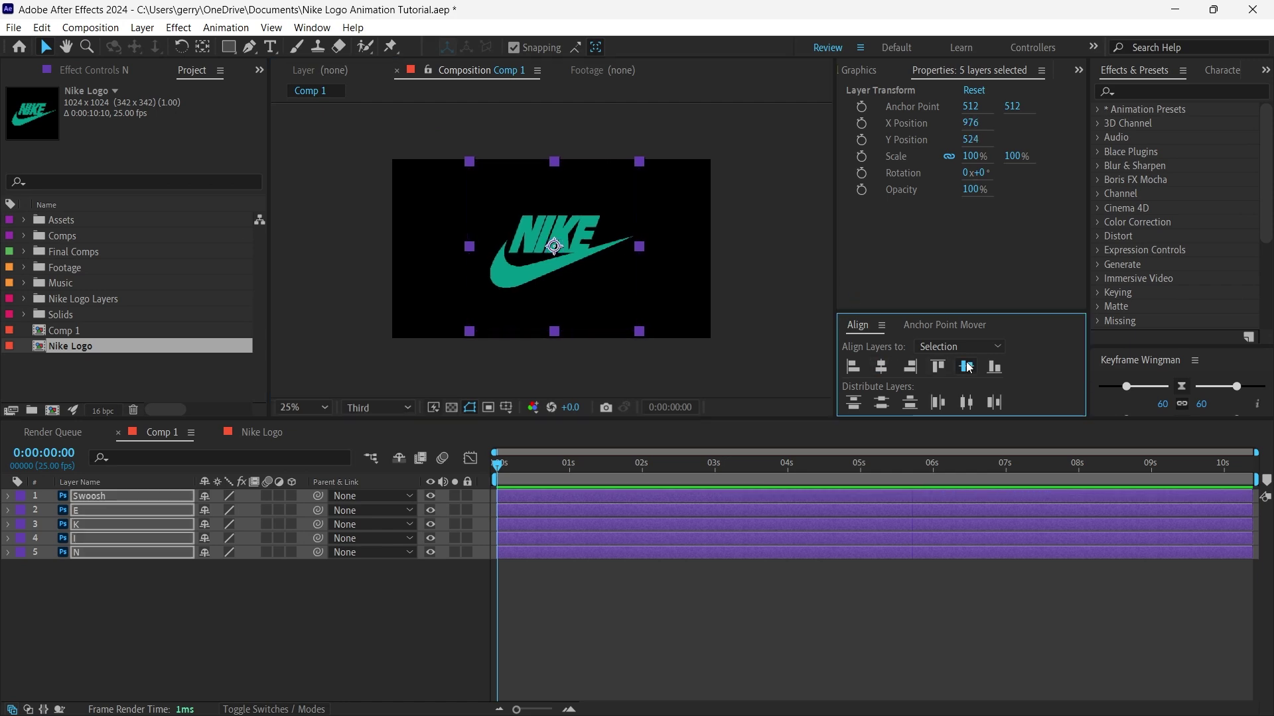
click(824, 553)
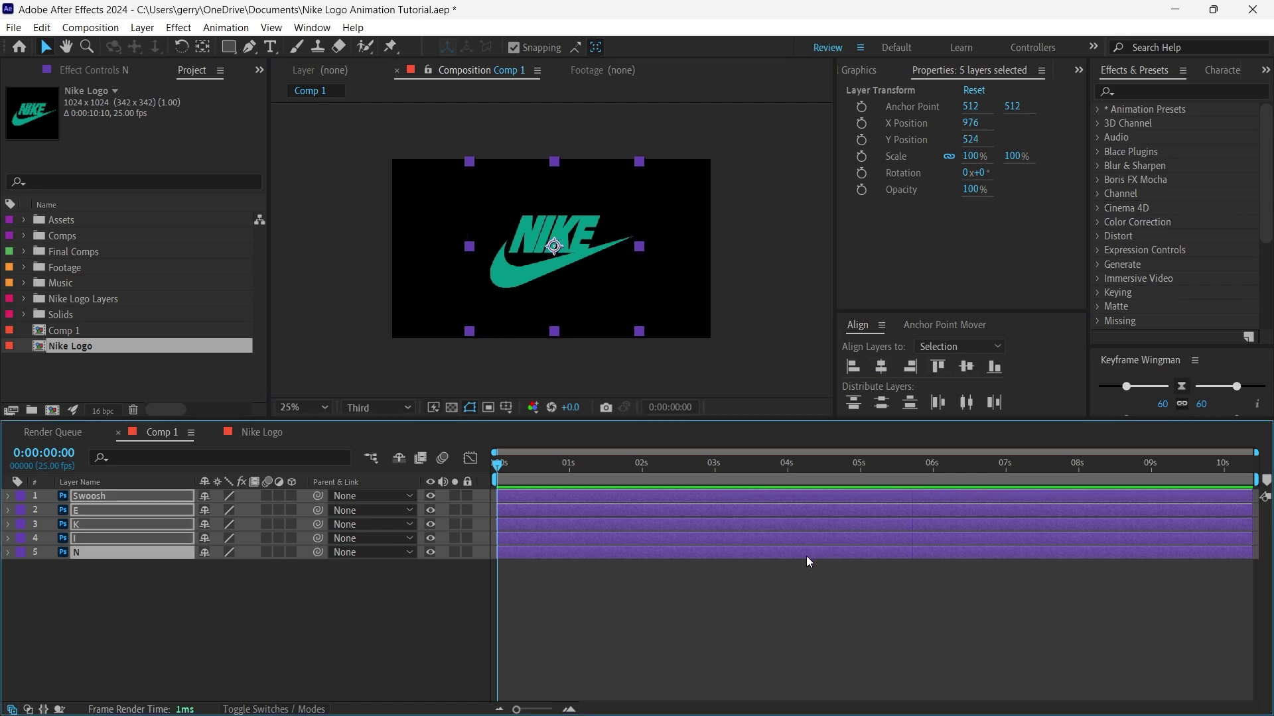
click(938, 344)
click(941, 380)
click(881, 366)
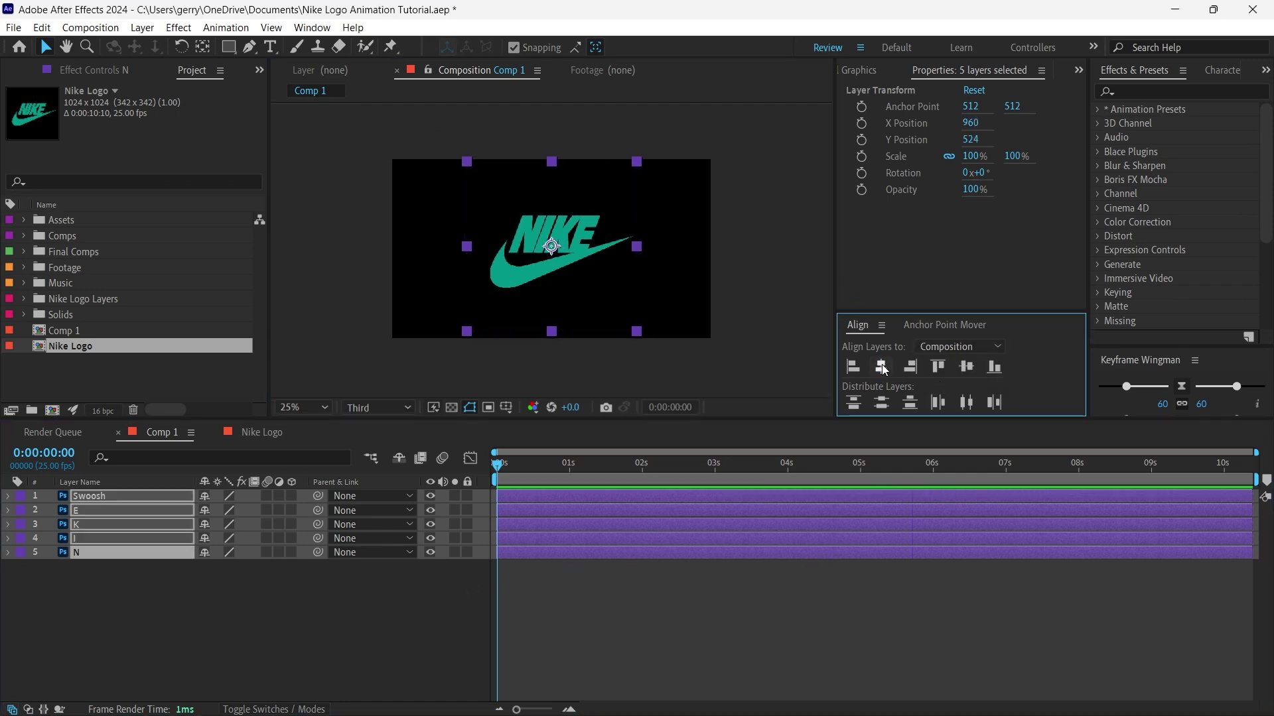
click(974, 365)
click(727, 618)
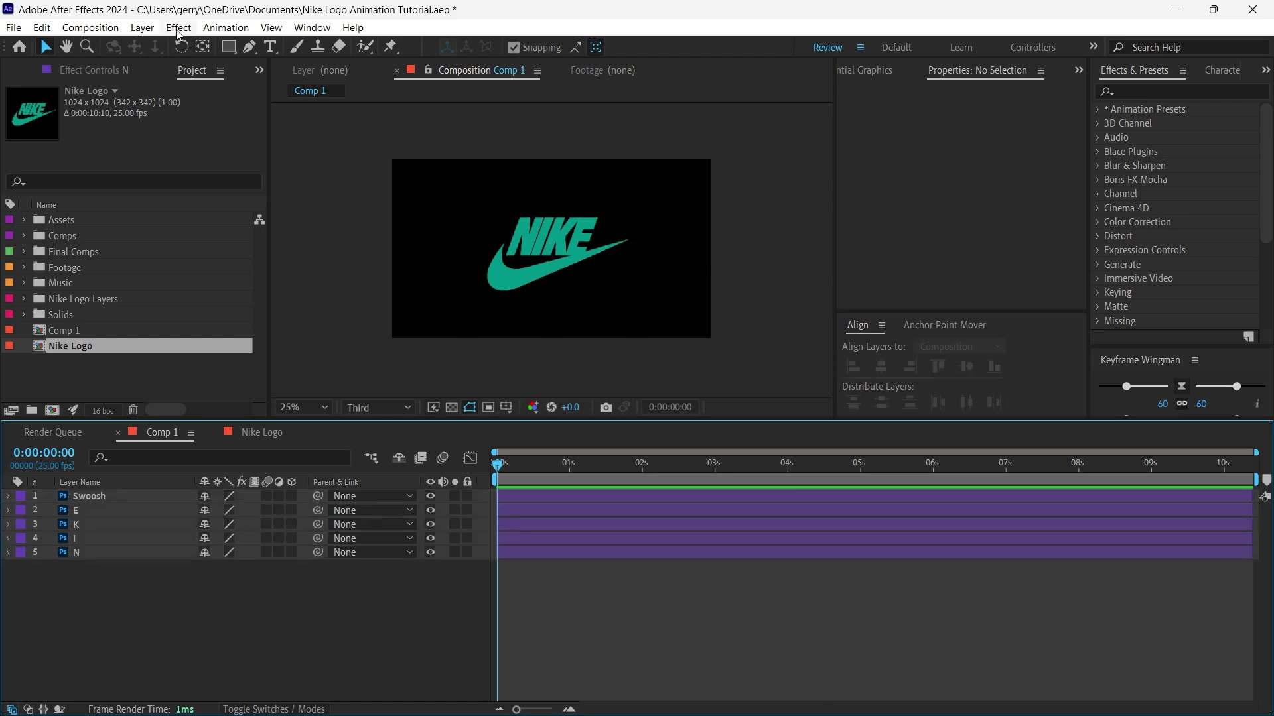
- Add a null object to Comp 1
click(143, 28)
mouse_move(166, 46)
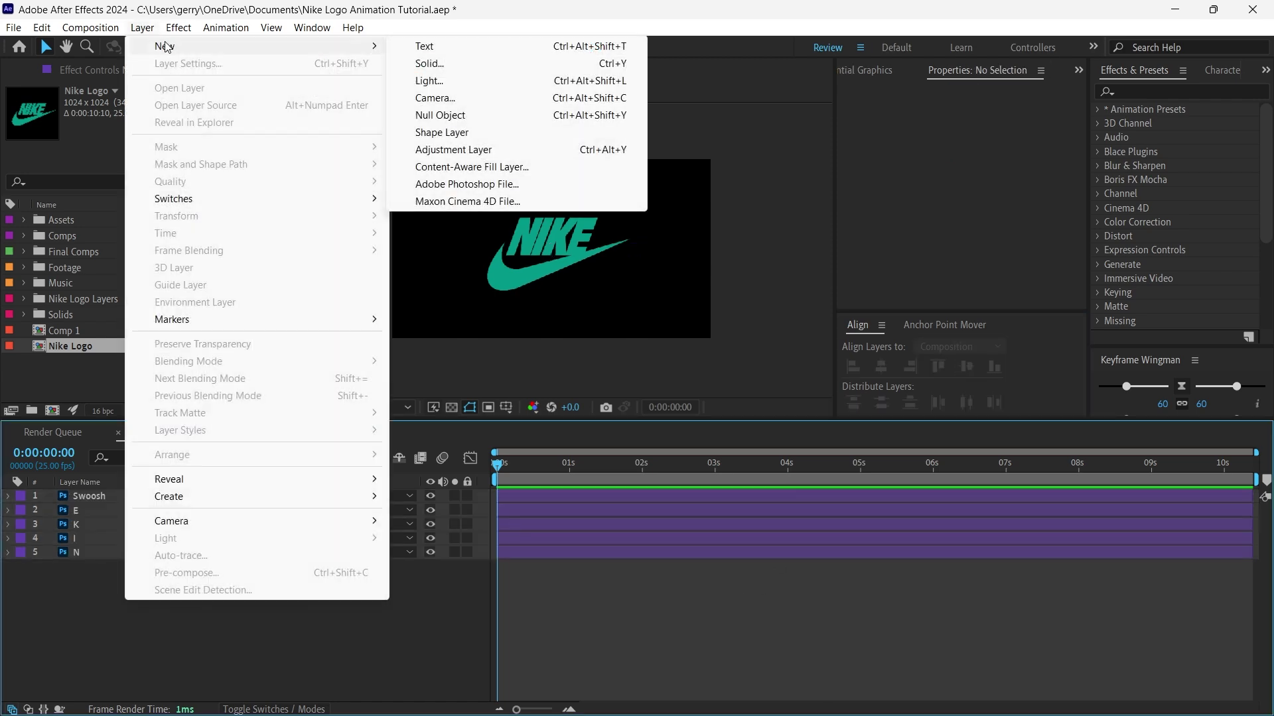
click(441, 116)
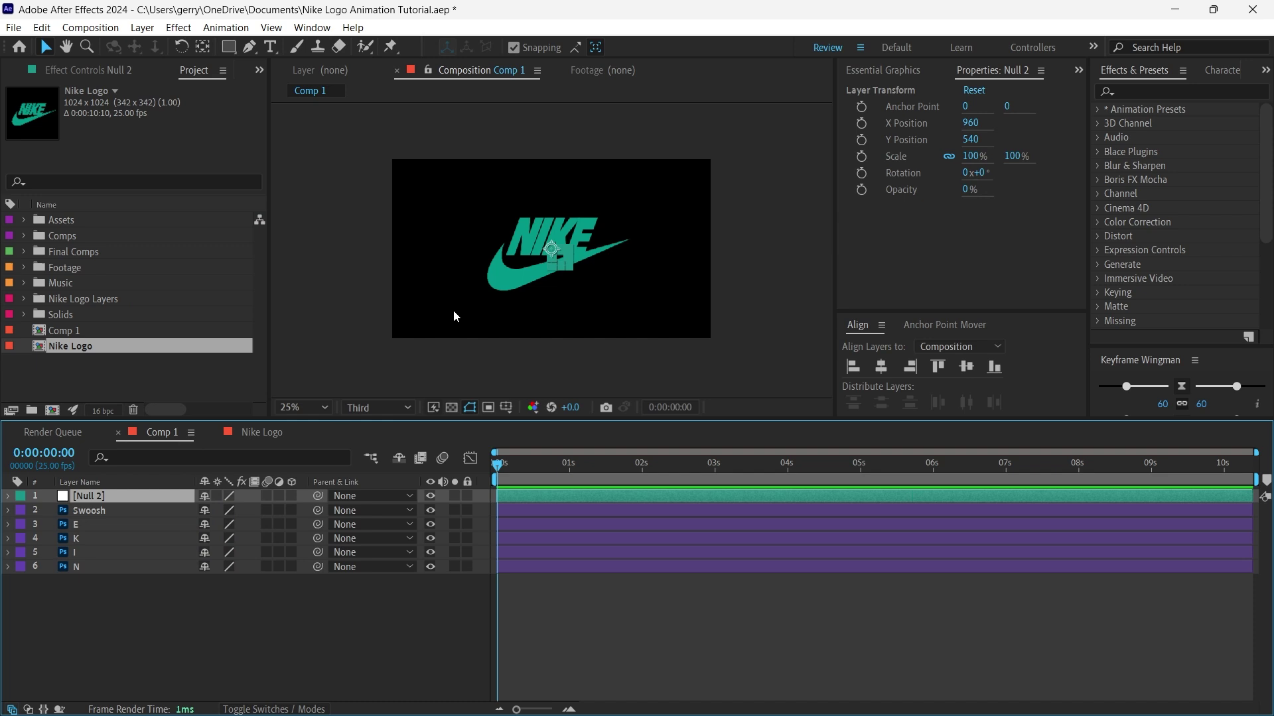
- Parent the Swoosh, E, K, I and N layers to the null and test scaling the logo with it
drag(131, 583, 108, 505)
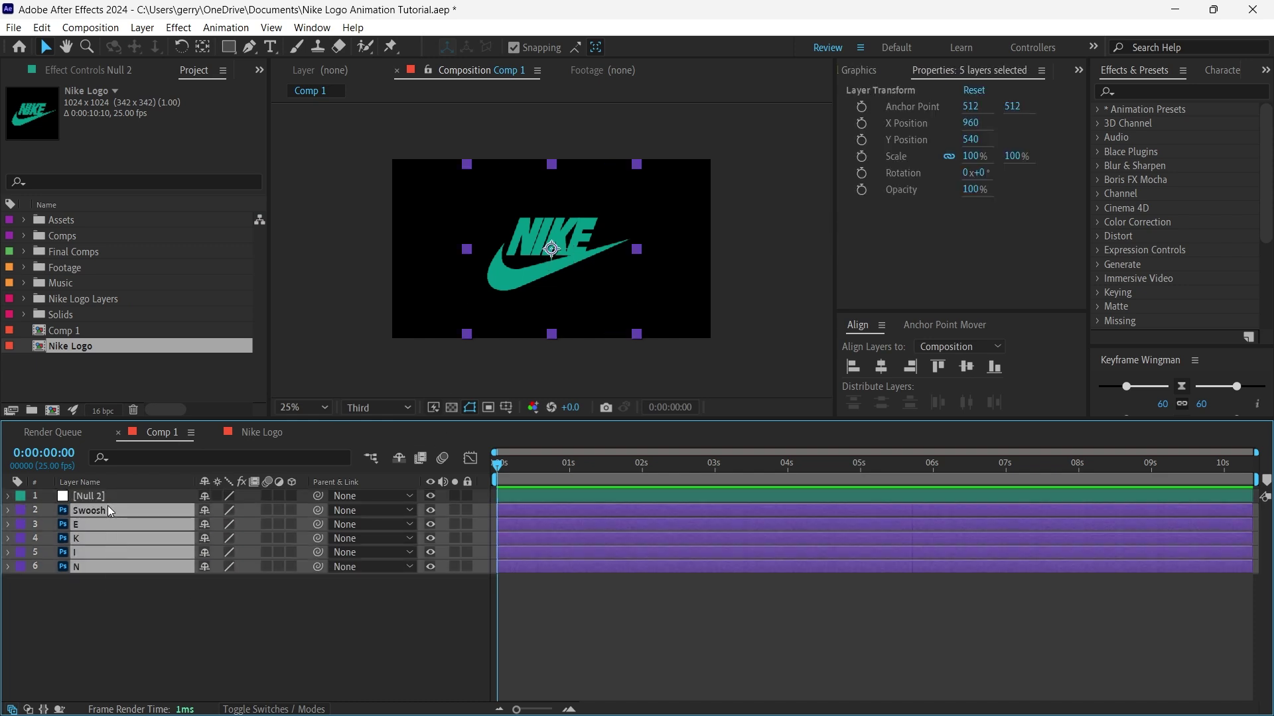
drag(314, 515, 114, 497)
click(114, 496)
key(s)
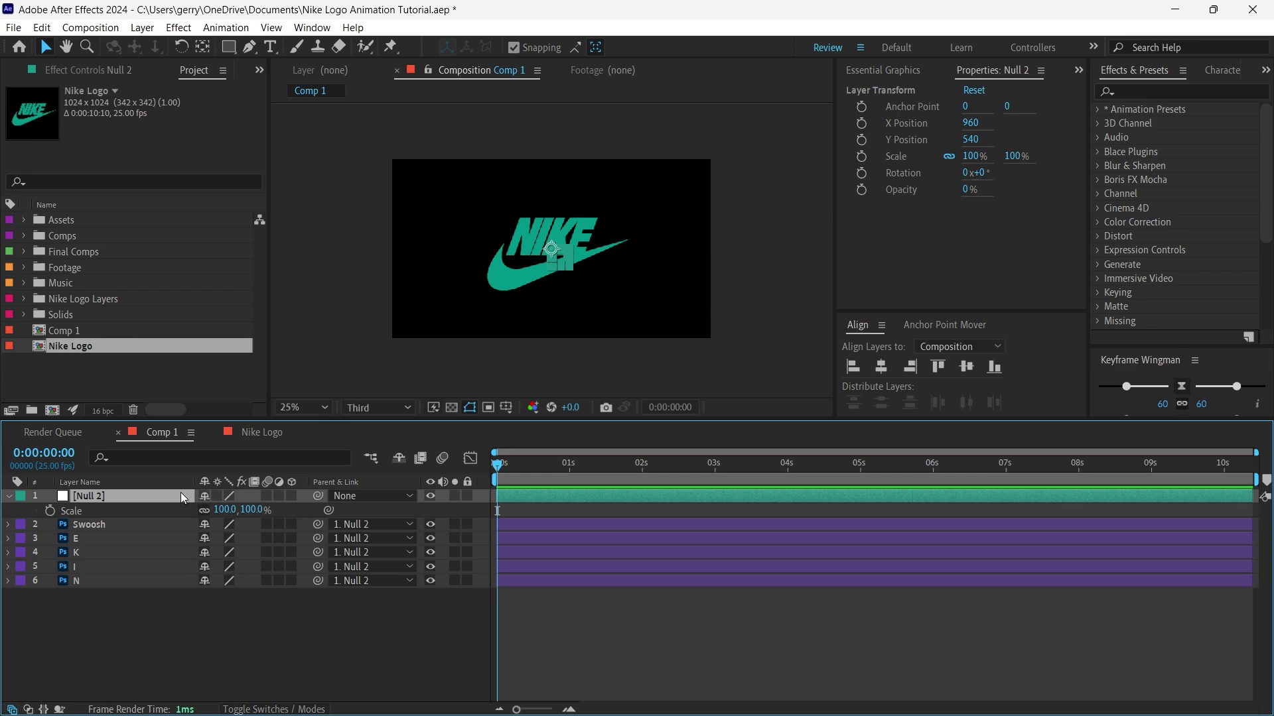
mouse_move(225, 511)
mouse_down()
mouse_move(203, 507)
mouse_move(228, 499)
mouse_up()
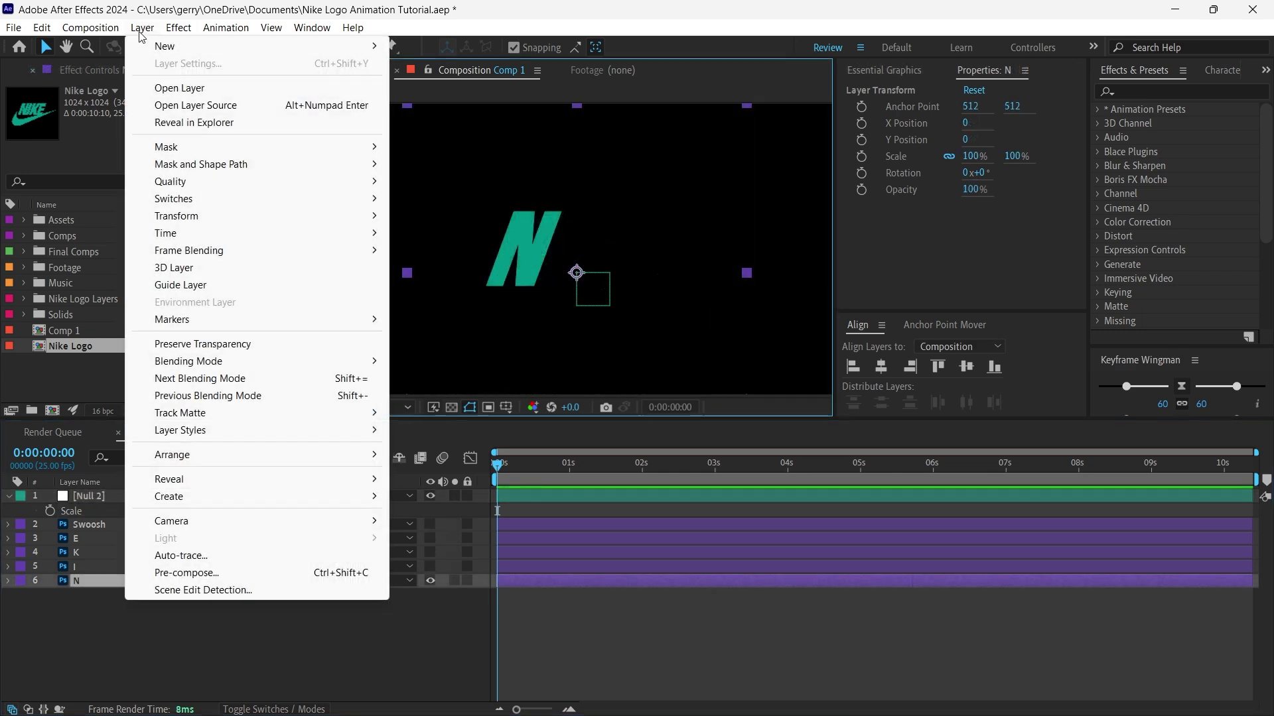
- Create a white (FFFFFF) solid of 1920 x 1080 px and place it beneath the N layer as background
mouse_move(142, 46)
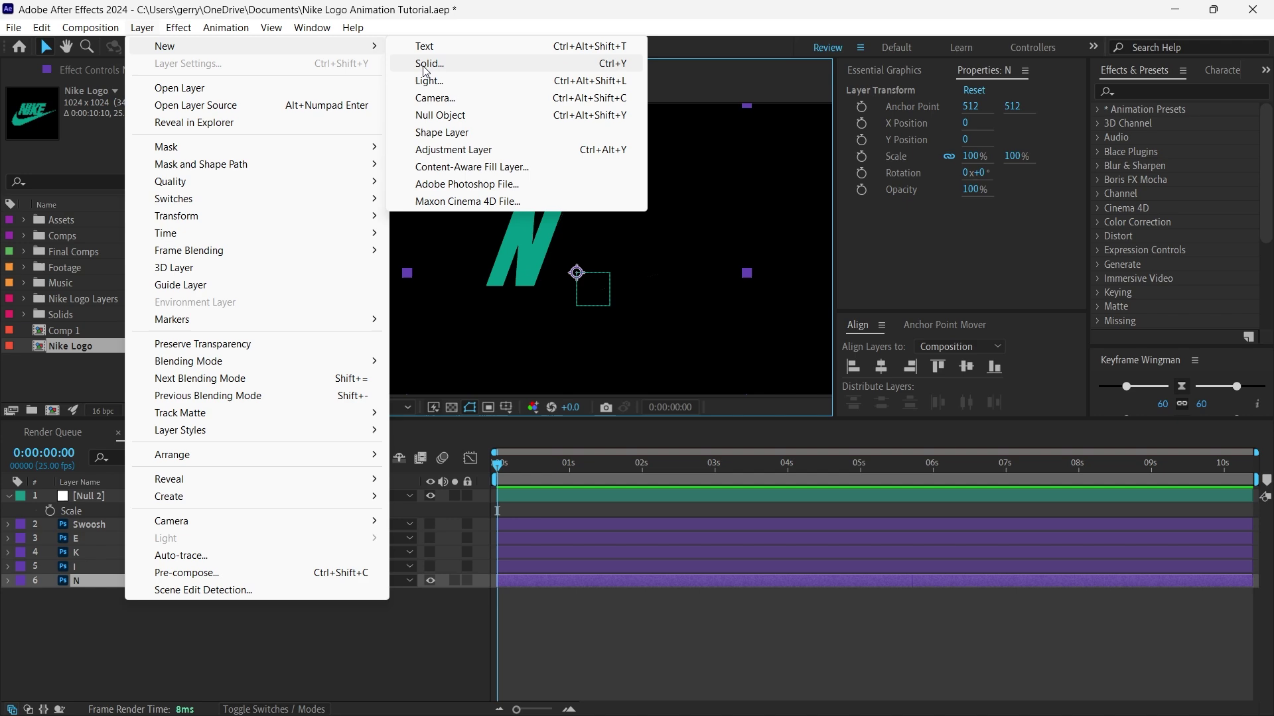
click(426, 64)
click(193, 321)
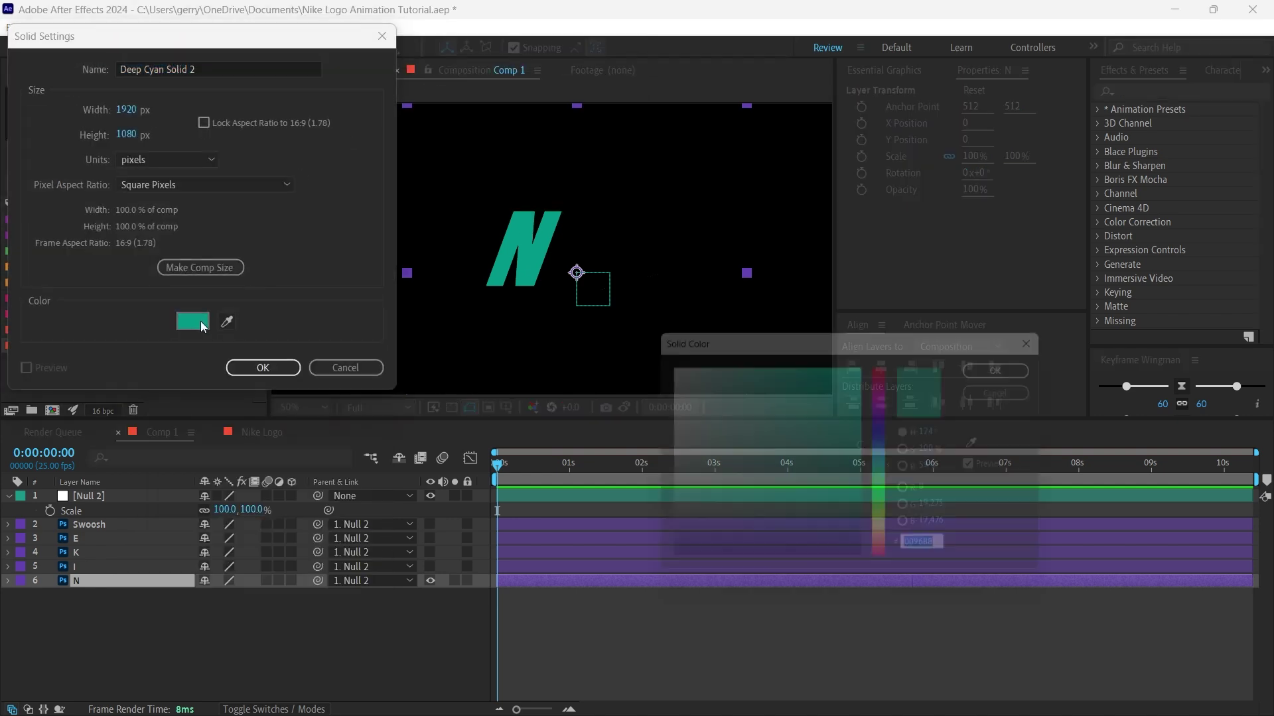
drag(679, 394, 621, 342)
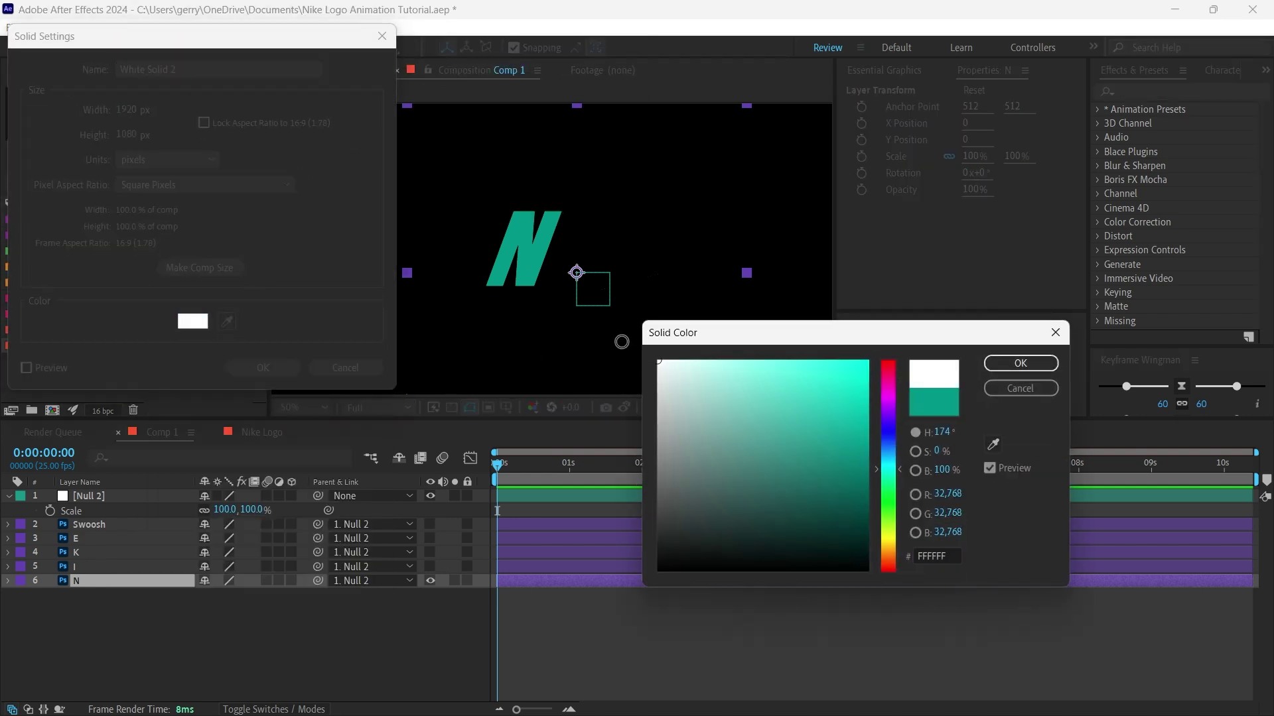
click(1020, 362)
click(263, 367)
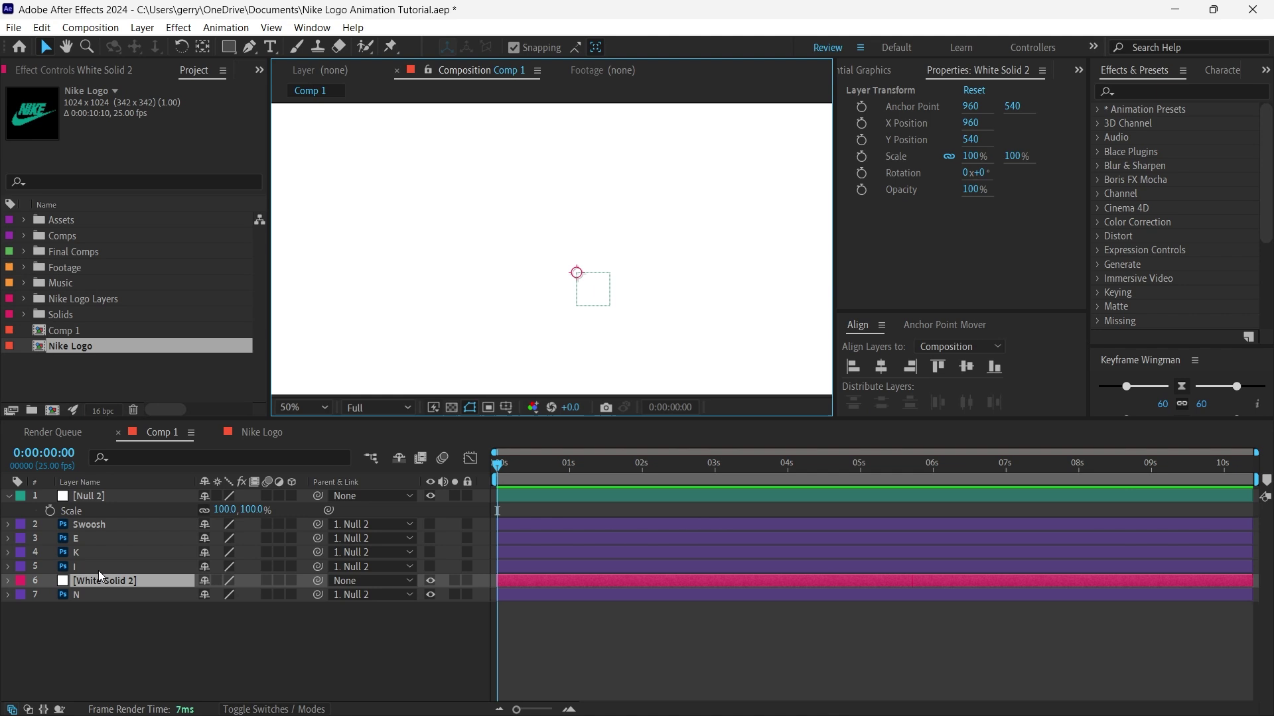
drag(89, 580, 90, 599)
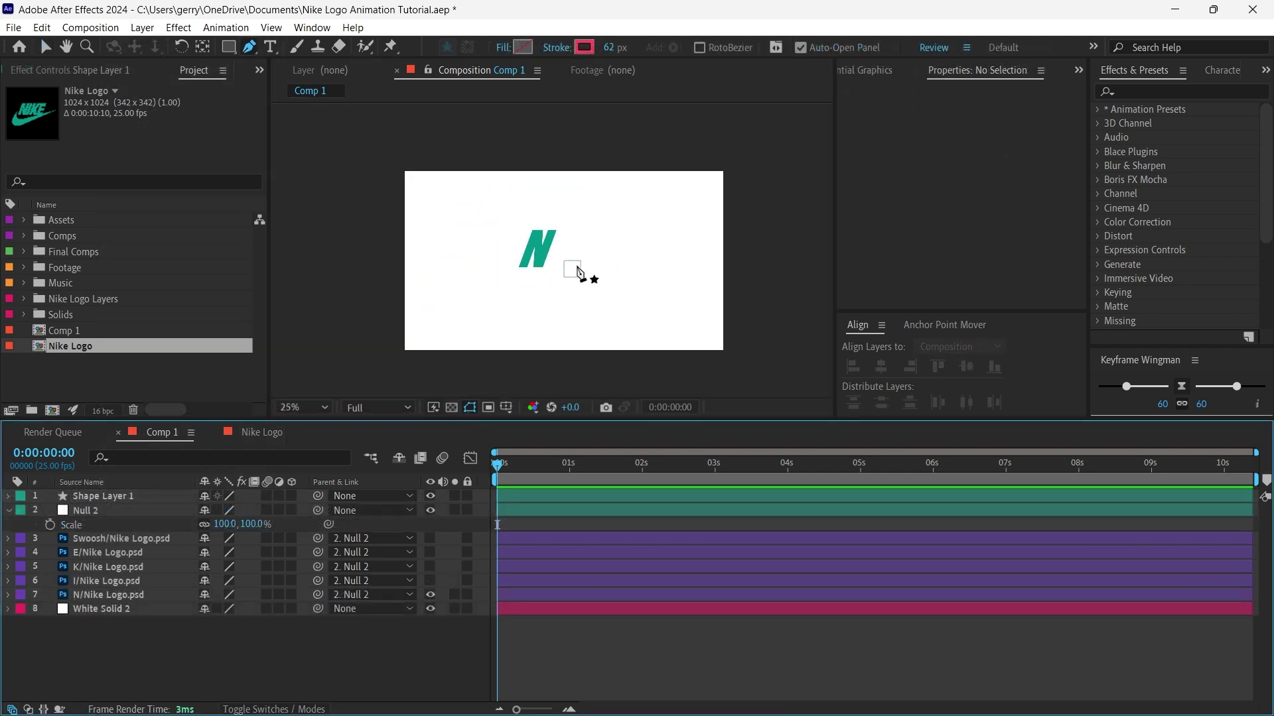
- Trace the letter N with a stroked Pen path from its upper-right end to its lower-left end
key(slash)
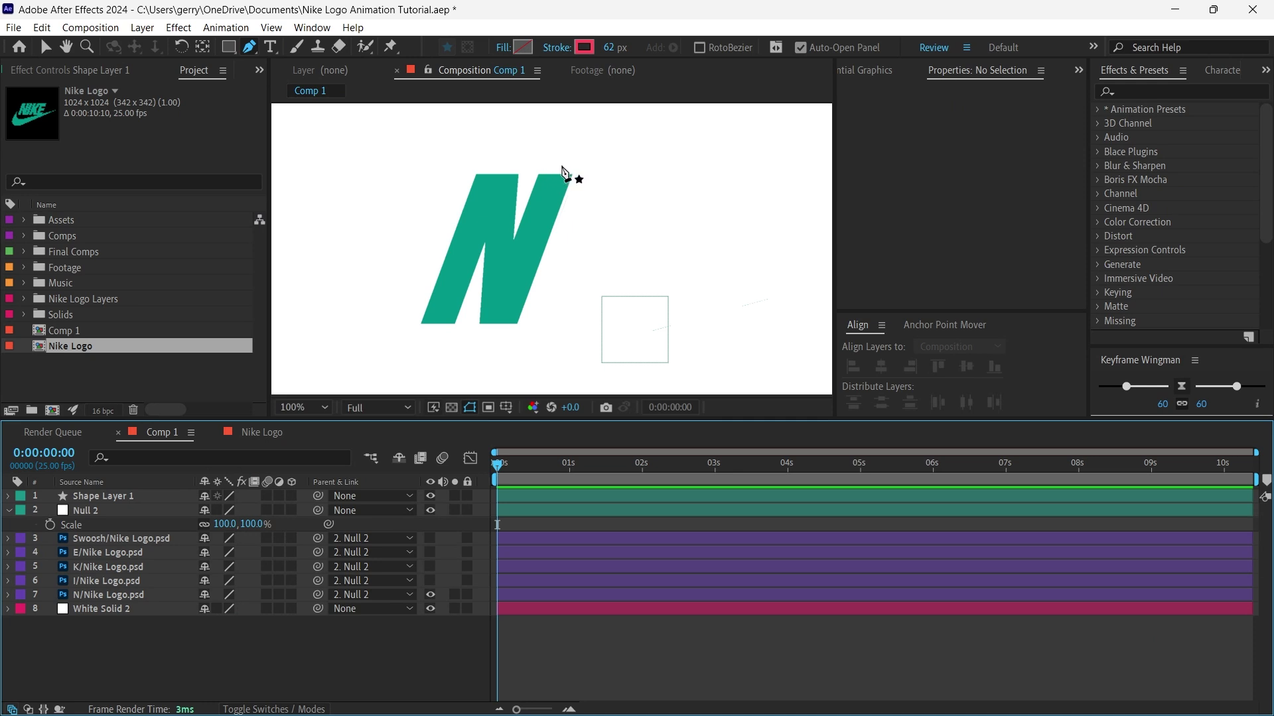
click(563, 170)
click(501, 329)
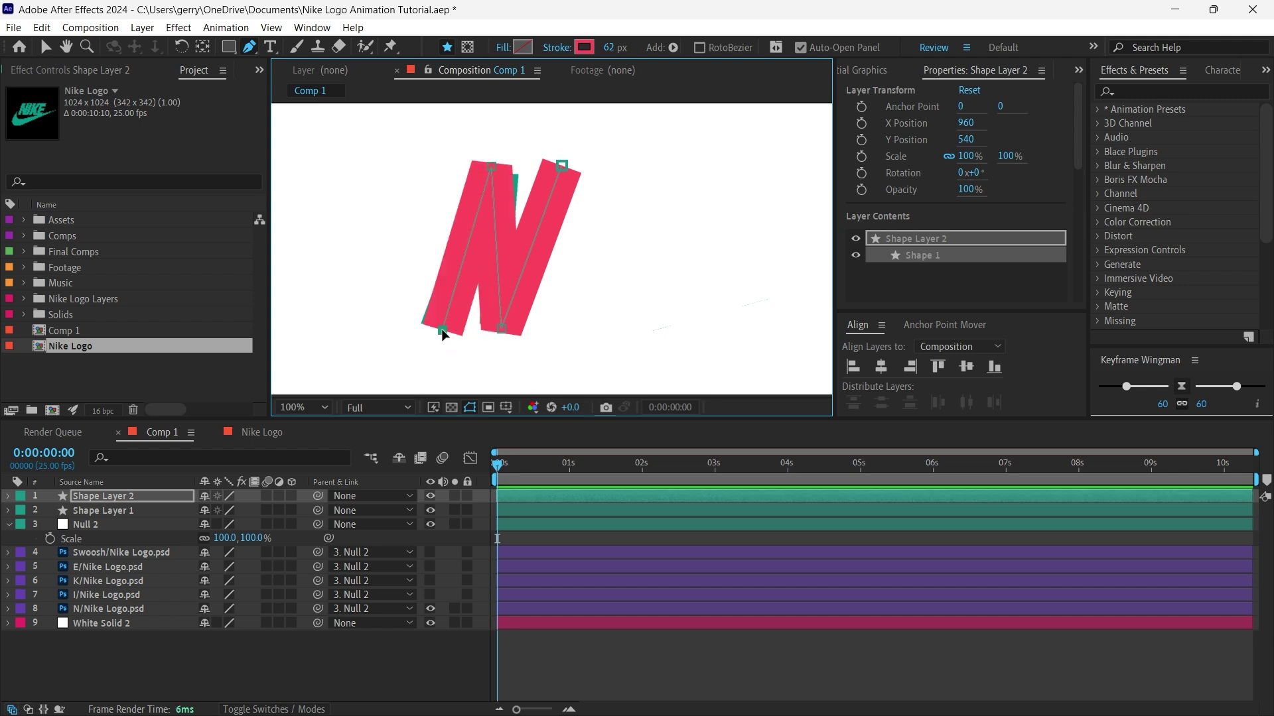
- Adjust the path's vertices so the stroke covers the whole N, and set the stroke width to 60 px
drag(442, 329, 439, 330)
drag(491, 167, 500, 162)
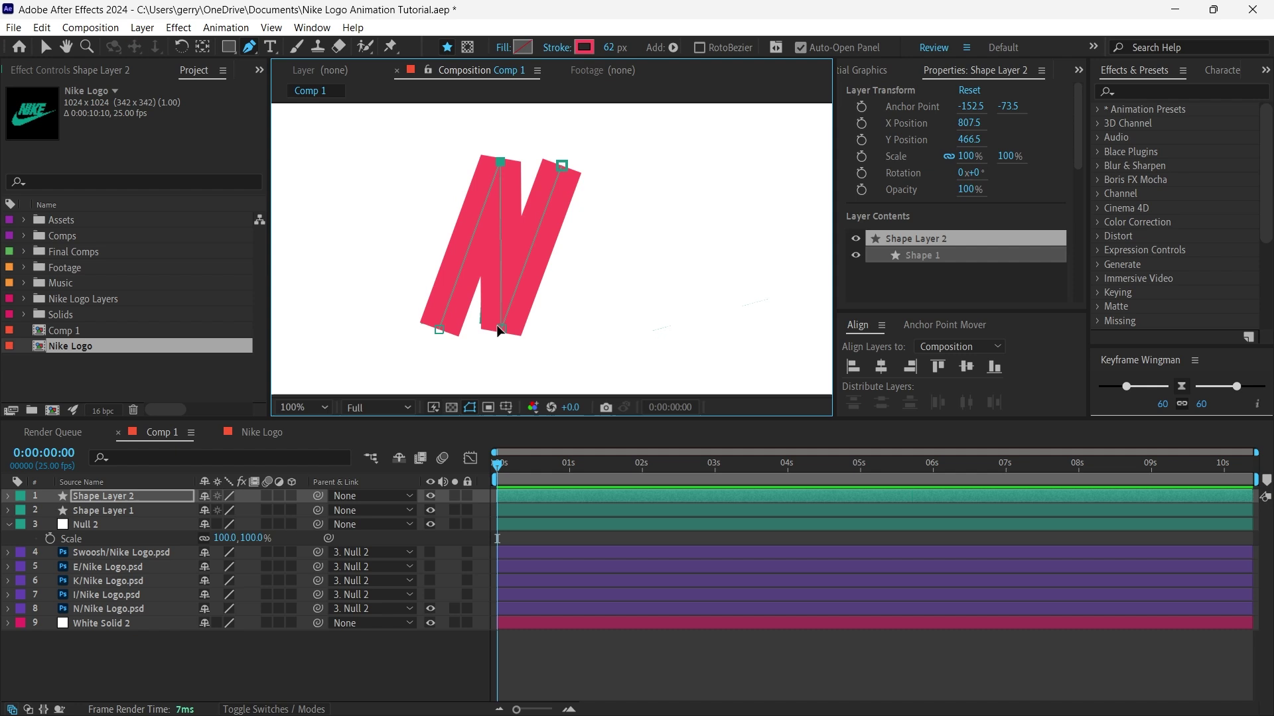
drag(501, 328, 497, 328)
drag(607, 48, 608, 48)
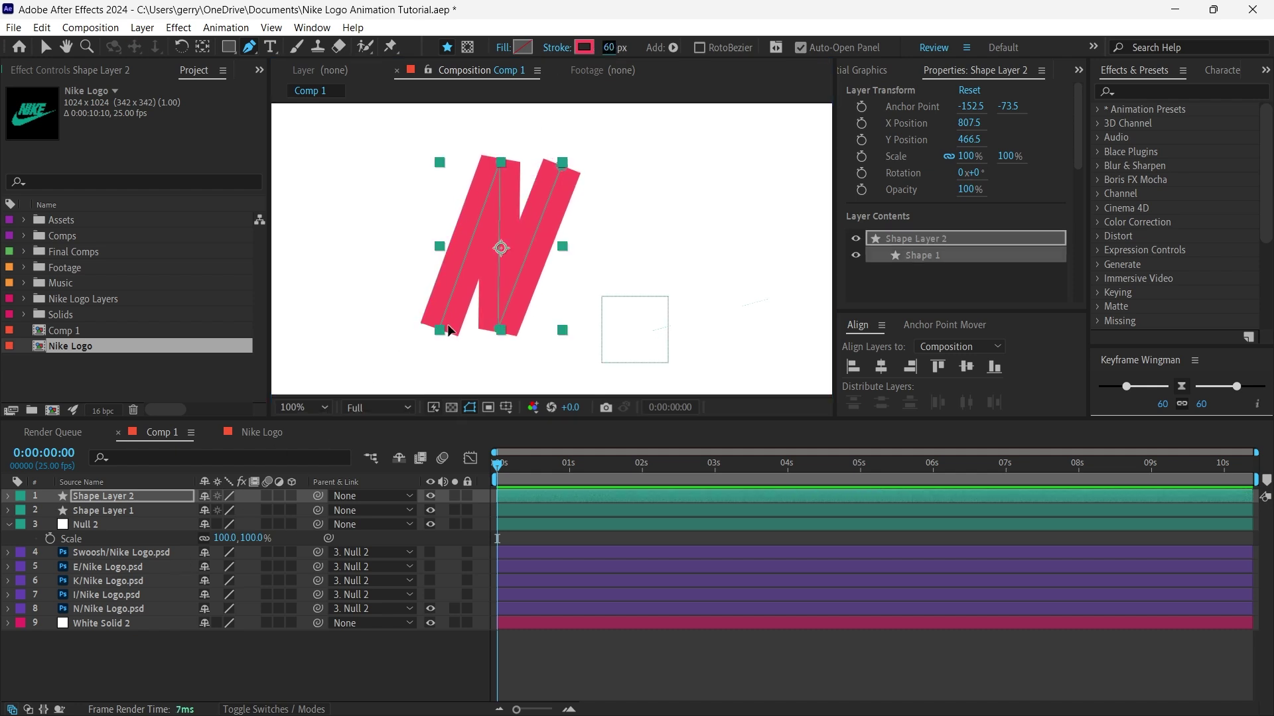
drag(441, 332, 436, 334)
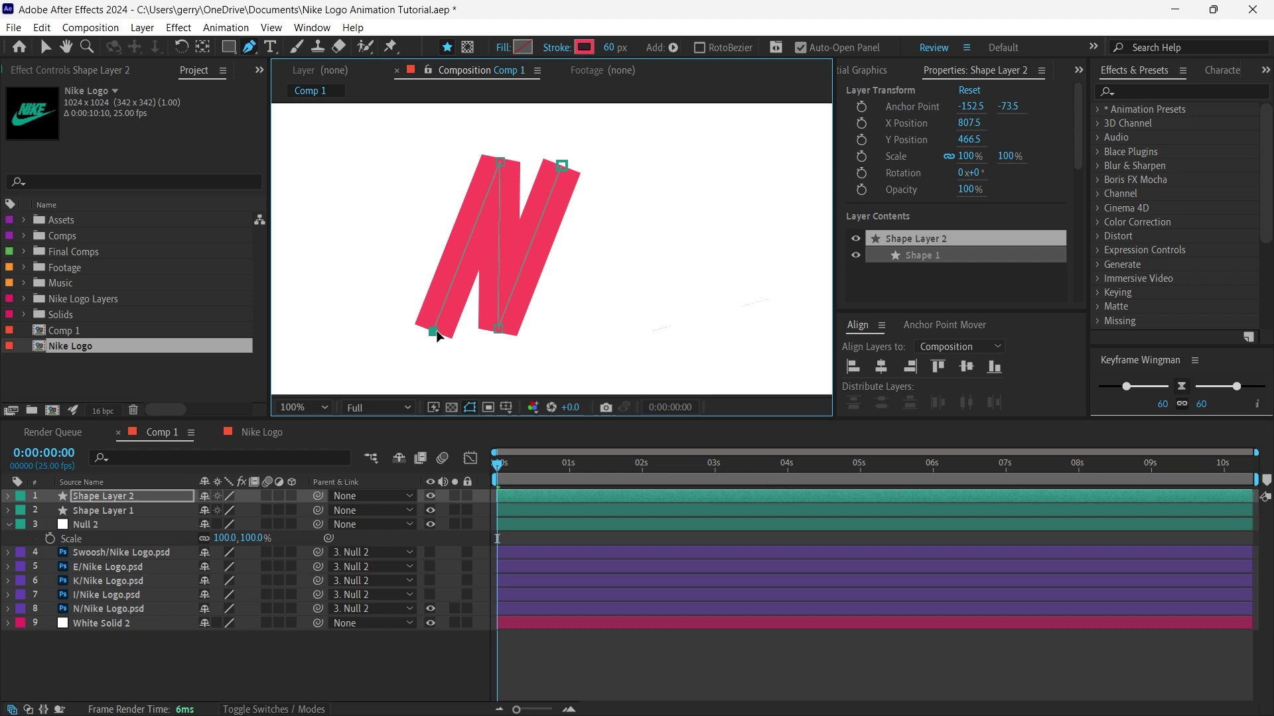
- Delete the unneeded Shape Layer 1
click(141, 511)
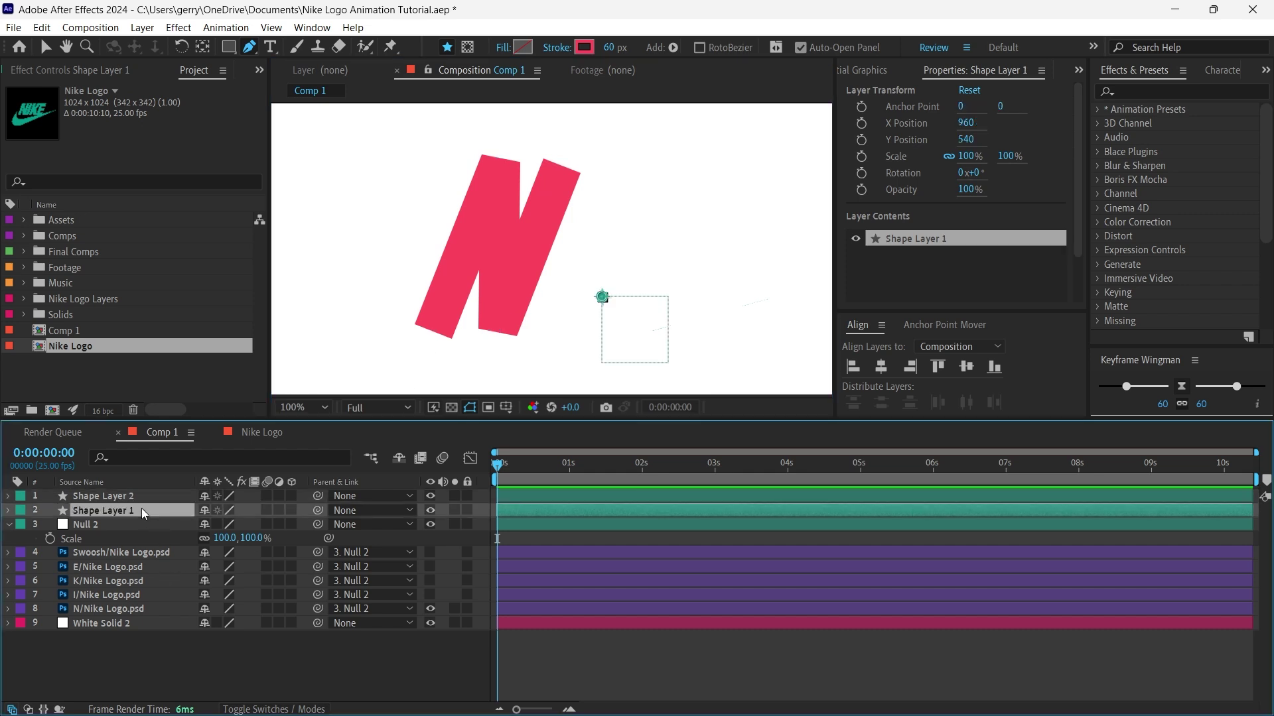
key(Delete)
- Rename the N's shape layer as "N - Matte 1" and the null as "Controller"
click(153, 496)
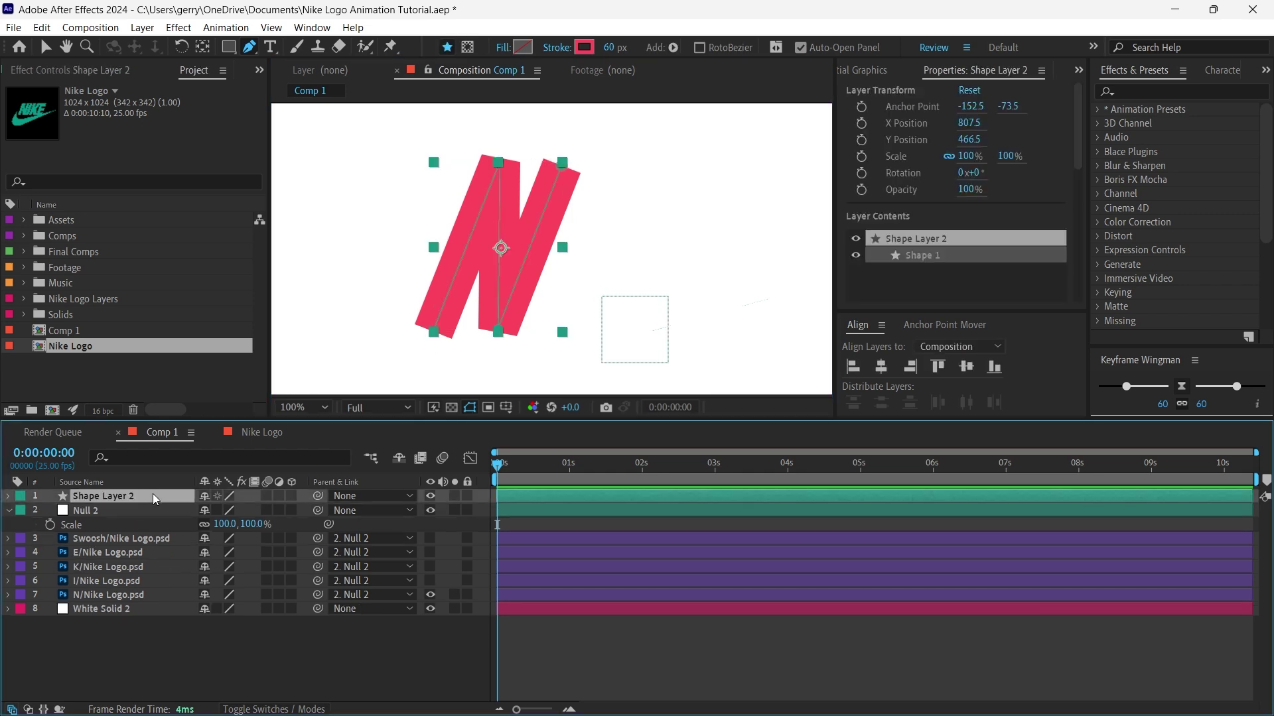
right_click(152, 494)
click(191, 450)
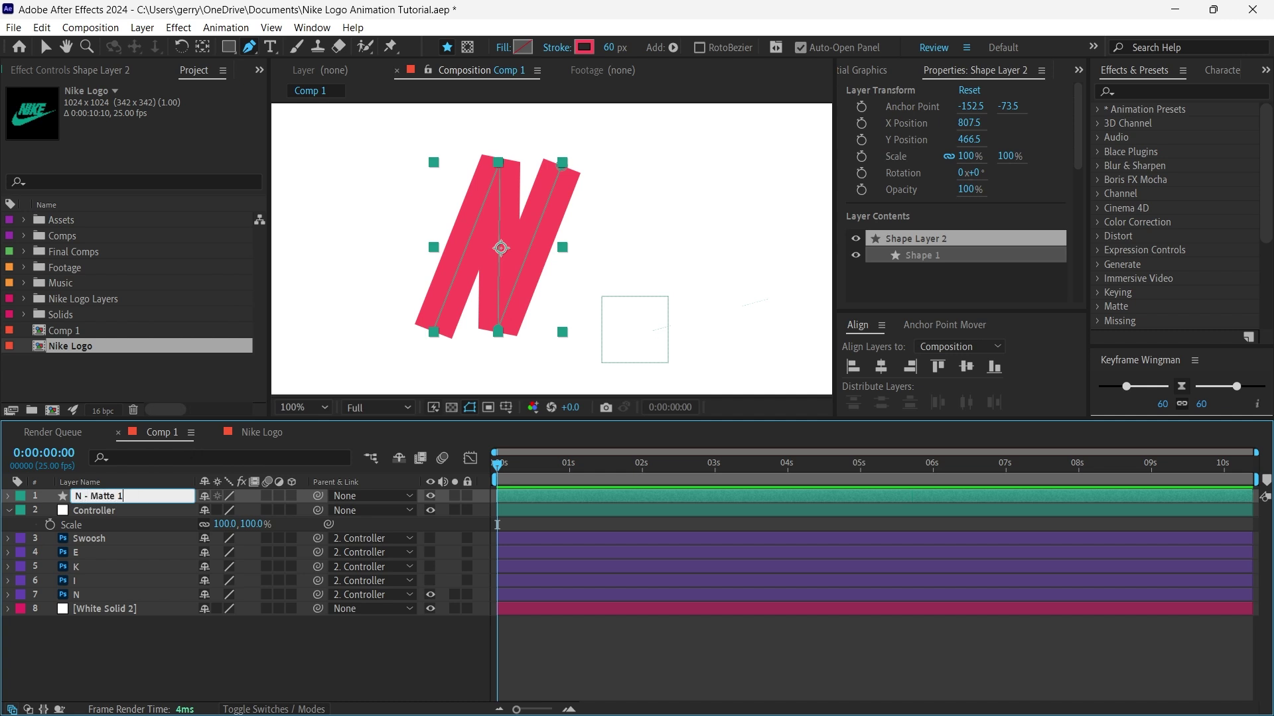
key(Return)
- Move N - Matte 1 directly above the N layer and set N as its track matte
drag(93, 496, 172, 586)
click(287, 708)
drag(262, 580, 157, 598)
click(156, 595)
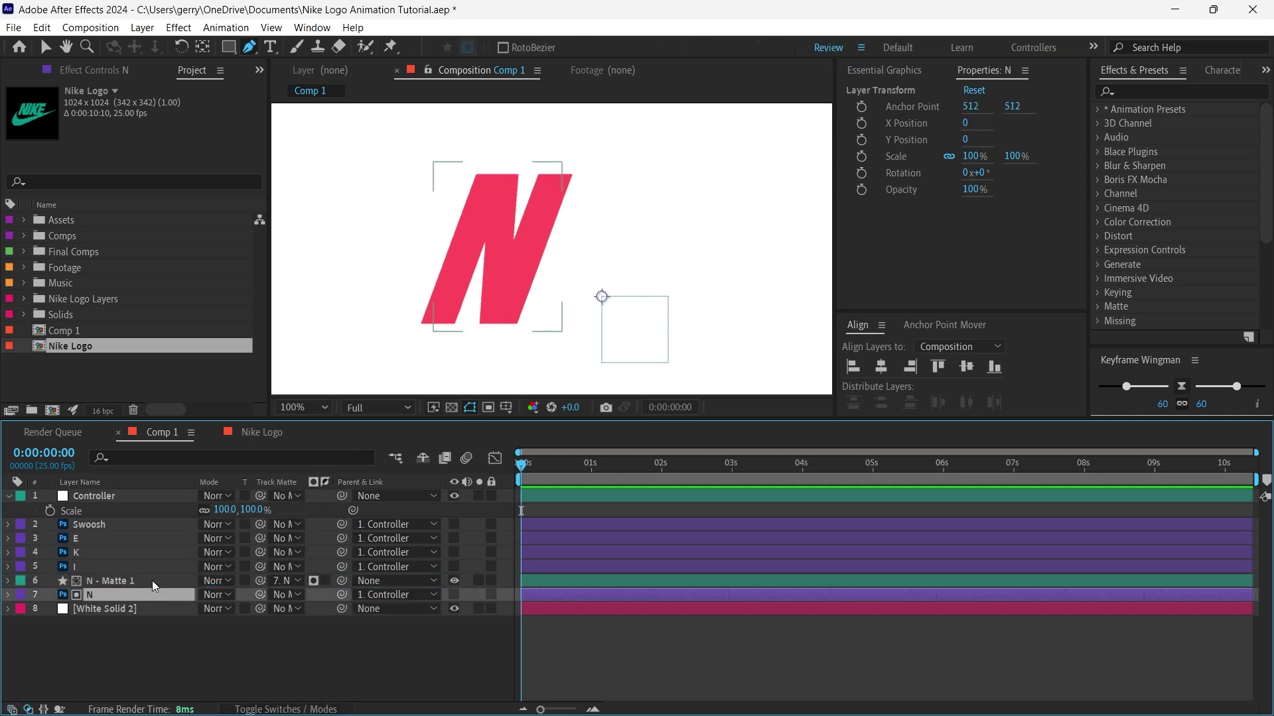
- Add a Trim Paths operator to the N - Matte 1 shape layer and expand its properties
click(8, 582)
click(324, 596)
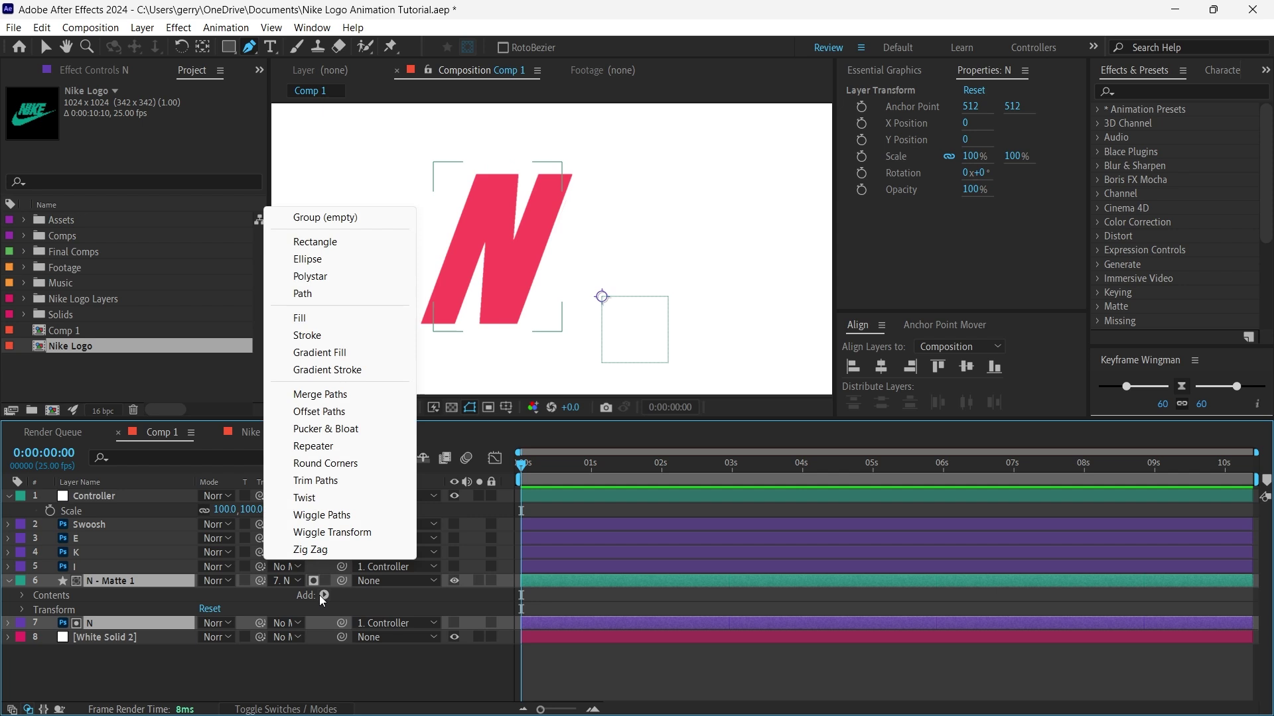
click(342, 483)
click(37, 623)
- Keyframe the Trim Paths End value from 0% at the first frame to 100% at 0:00:01:00
drag(214, 651, 145, 653)
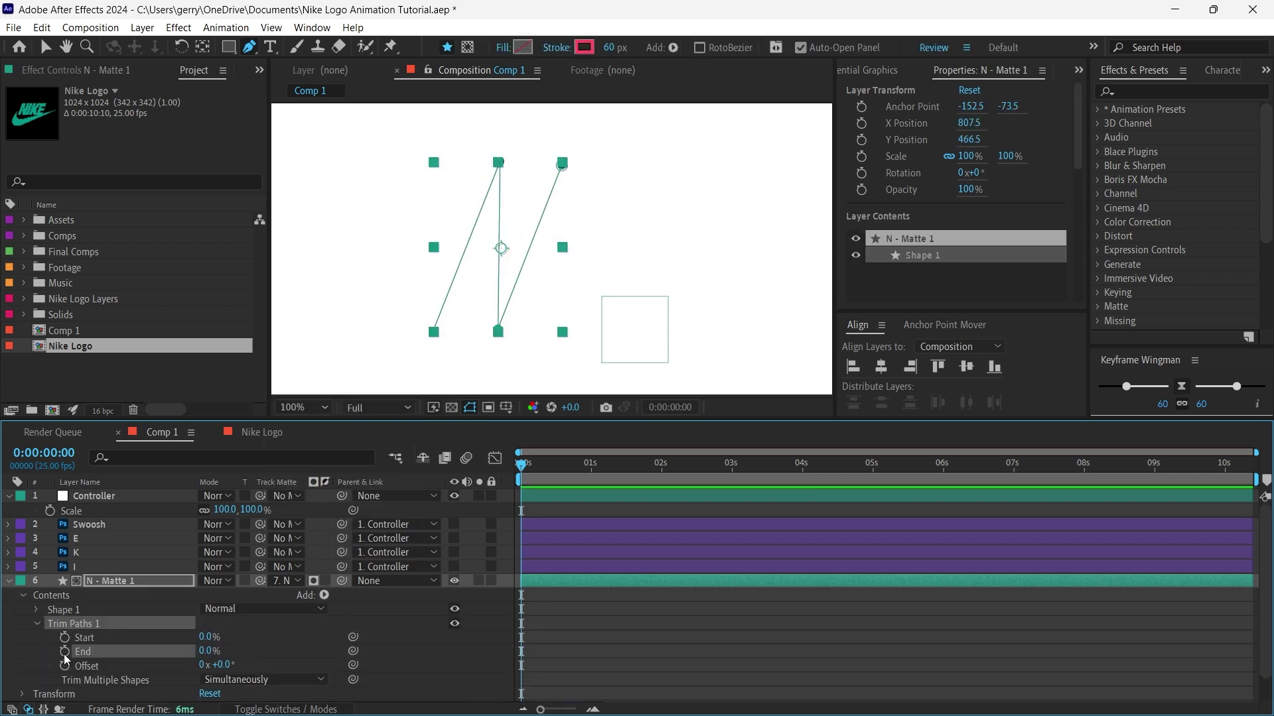
click(596, 707)
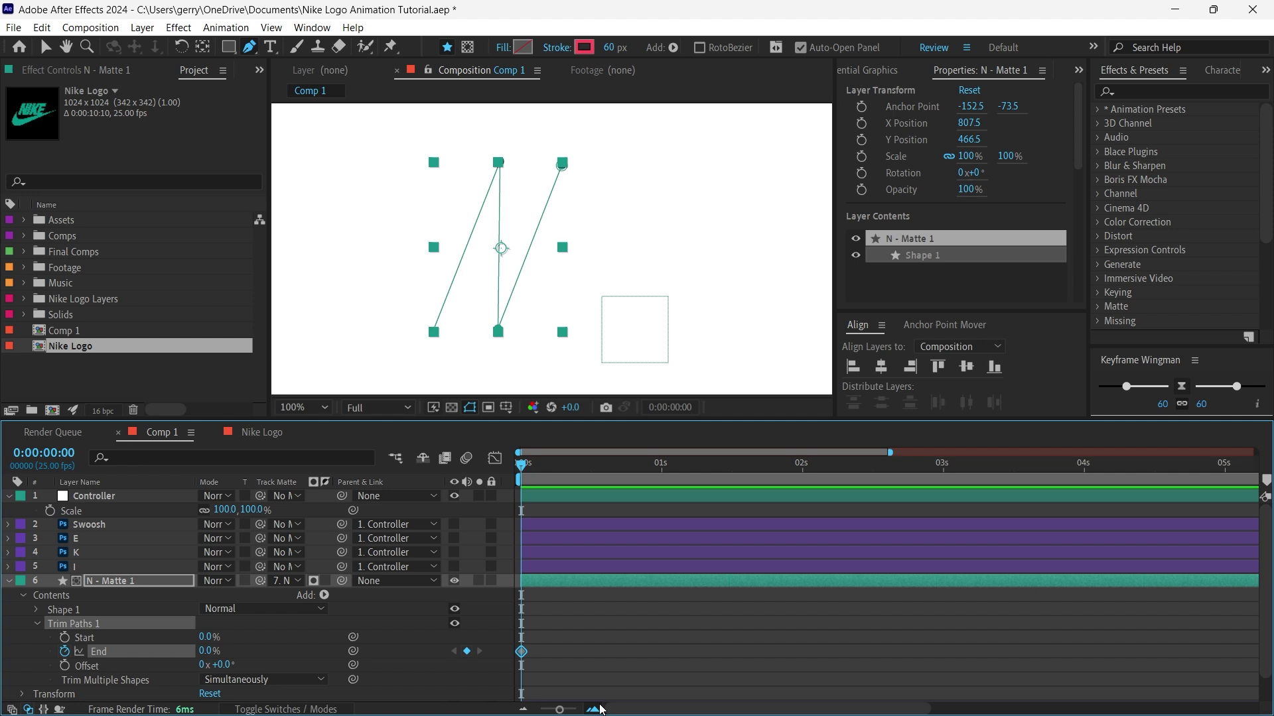
click(597, 707)
click(596, 707)
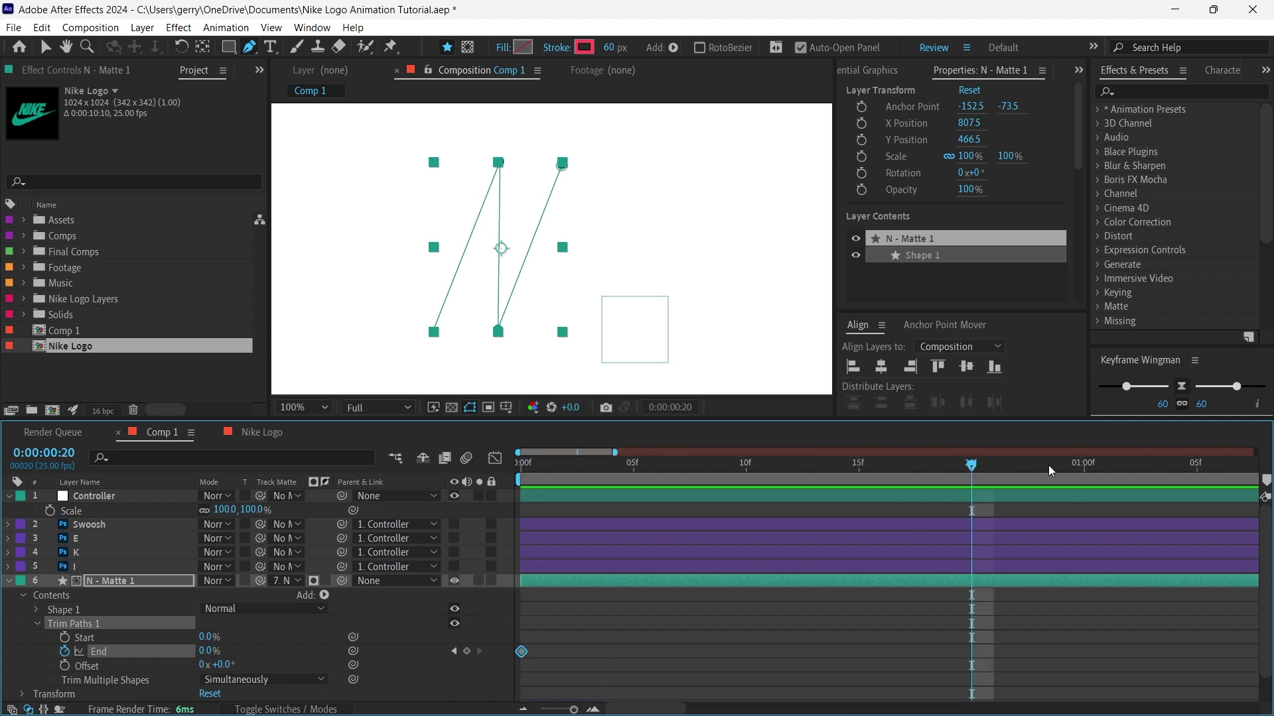
drag(1049, 465, 1084, 471)
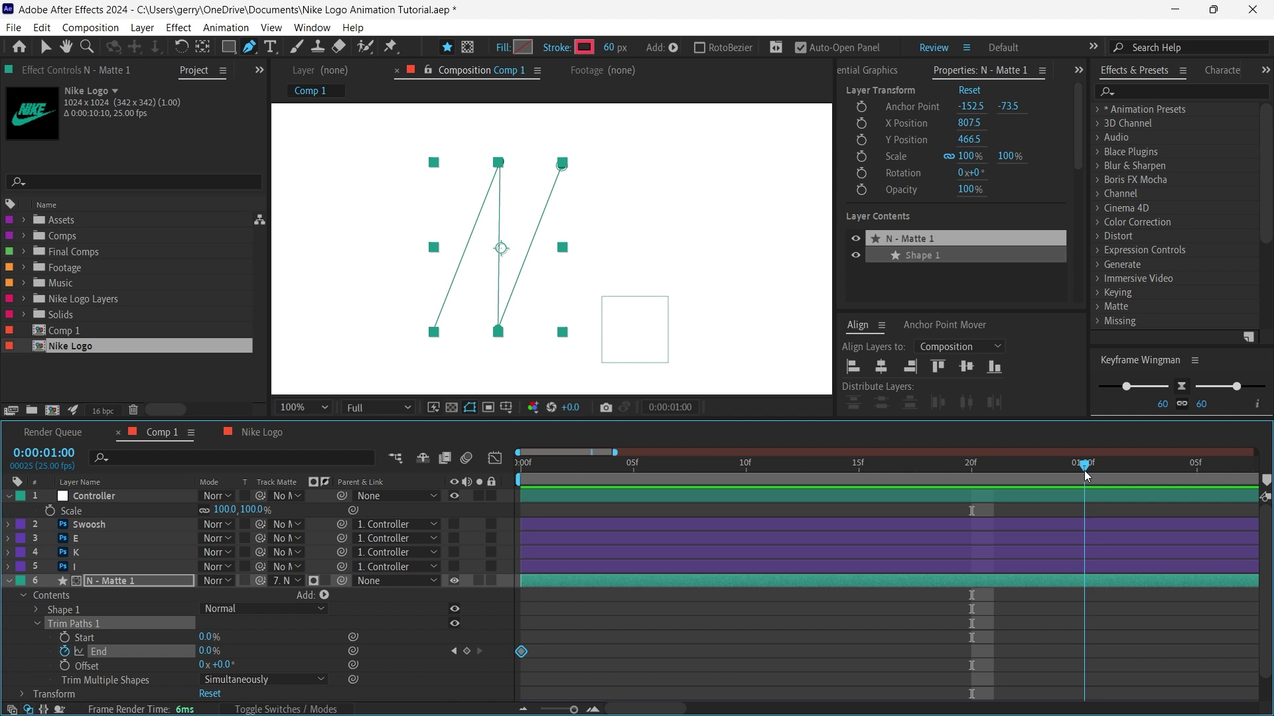
drag(205, 653, 279, 652)
- Check the N reveal at several frames and nudge the matte path's two middle vertices slightly for cleaner stroke coverage
key(Home)
key(space)
drag(566, 468, 637, 475)
scroll(545, 313, up, 2)
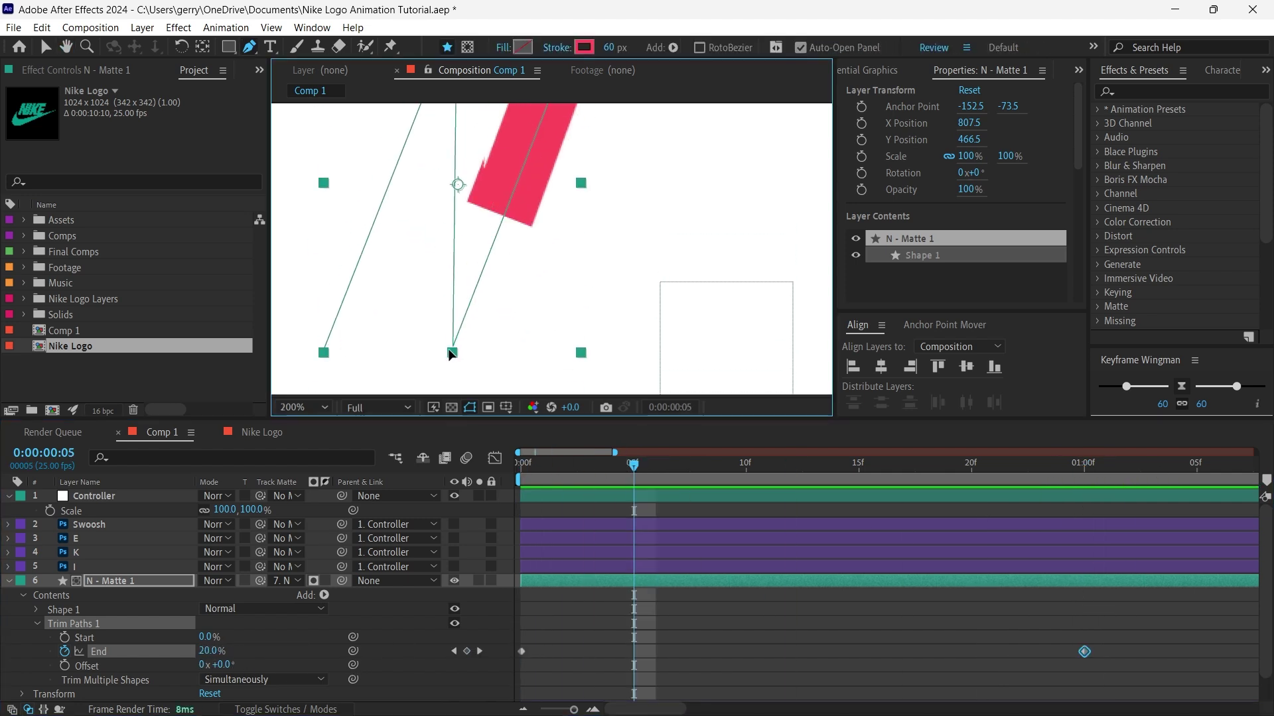
key(space)
drag(603, 292, 615, 386)
key(Page_Down)
key(Page_Down)
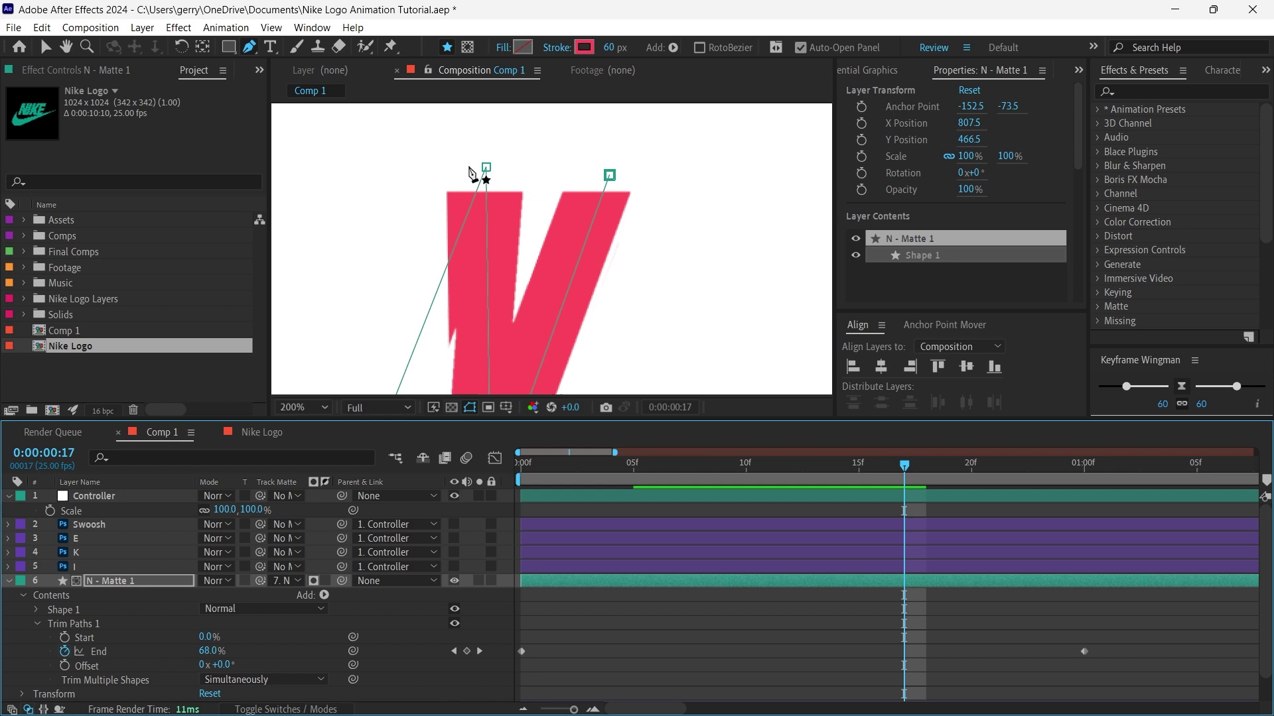
drag(485, 169, 495, 166)
key(slash)
- Ease both Trim Paths End keyframes with Keyframe Wingman, using an influence of 83 on each side
drag(905, 466, 518, 493)
drag(1132, 636, 468, 677)
drag(1129, 389, 1105, 388)
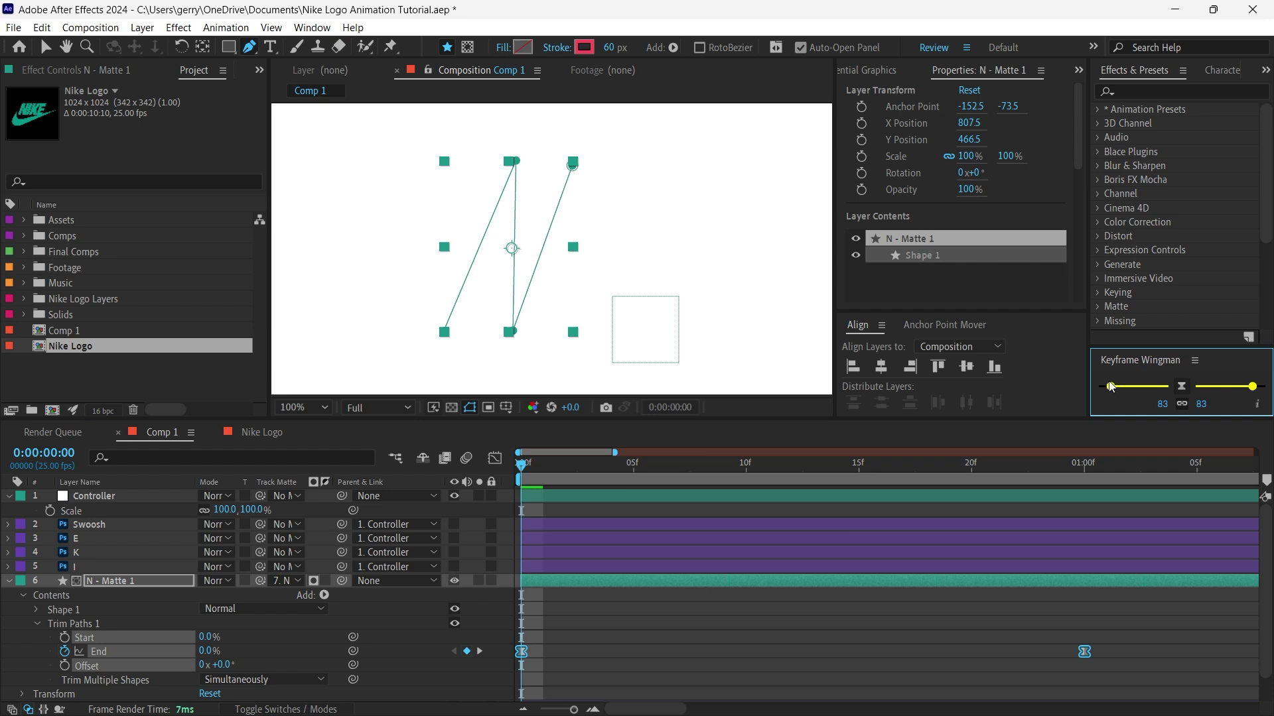
- Play back the eased N reveal from the first frame to check its motion
click(895, 638)
key(space)
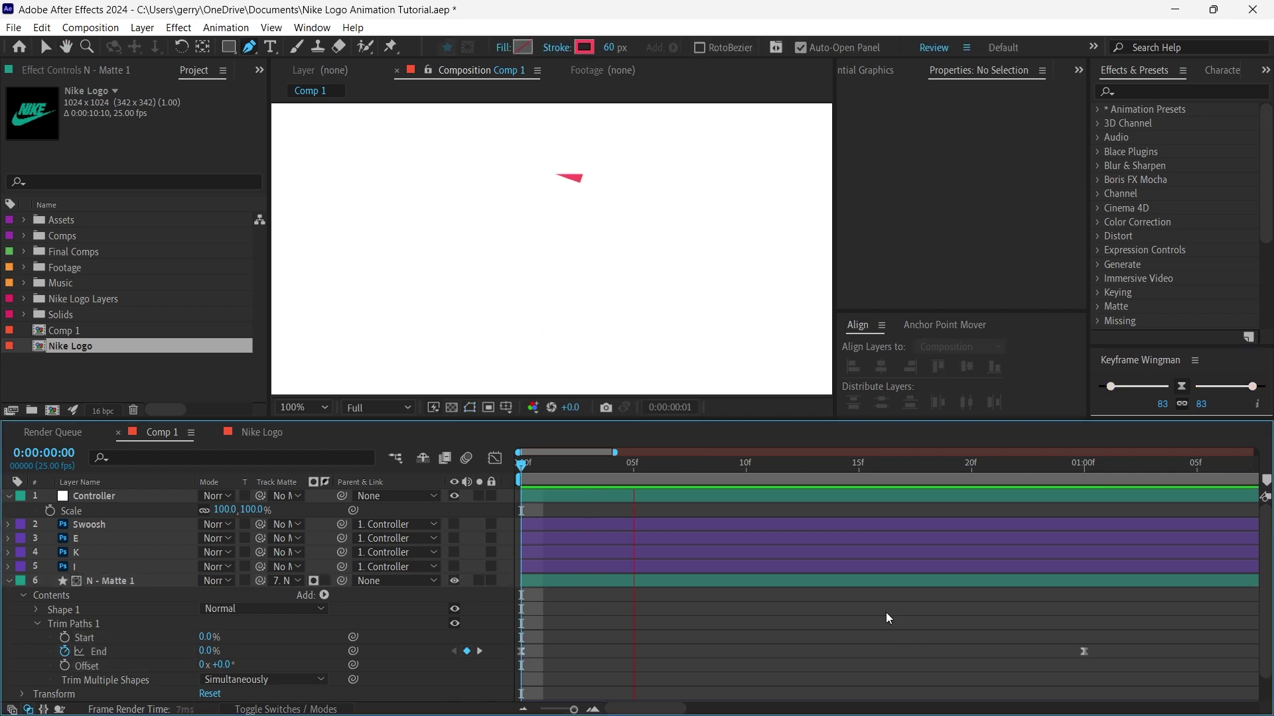
key(g)
mouse_move(821, 463)
mouse_down()
mouse_move(567, 491)
mouse_move(1009, 551)
mouse_move(803, 526)
mouse_move(521, 526)
mouse_up()
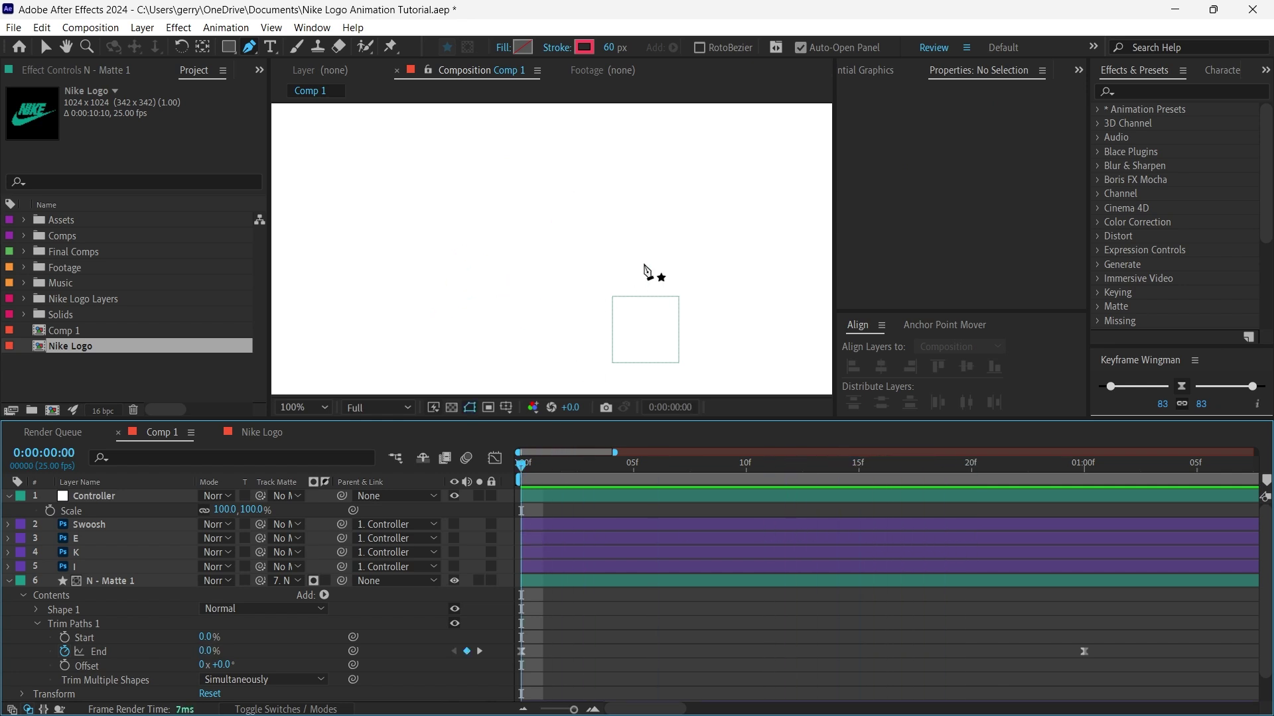
key(space)
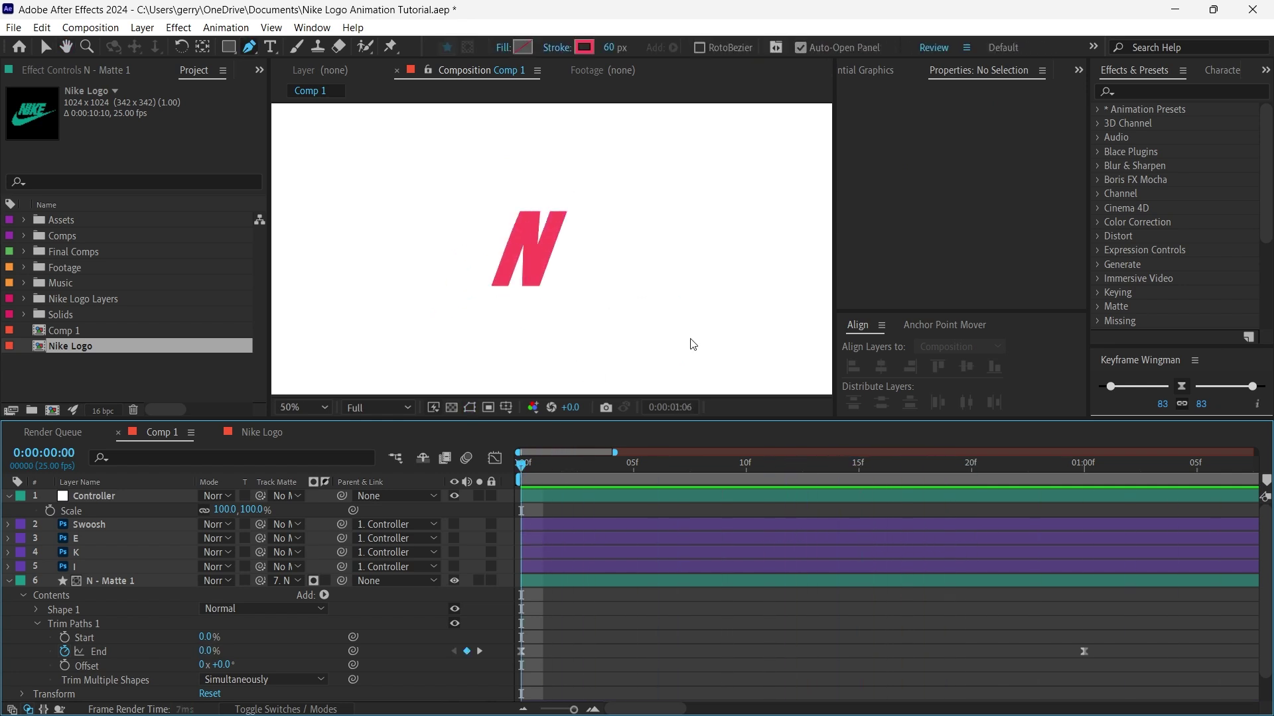
- Duplicate the N - Matte 1 layer, show the letter I, and set the copy's stroke to the green sampled from it
key(space)
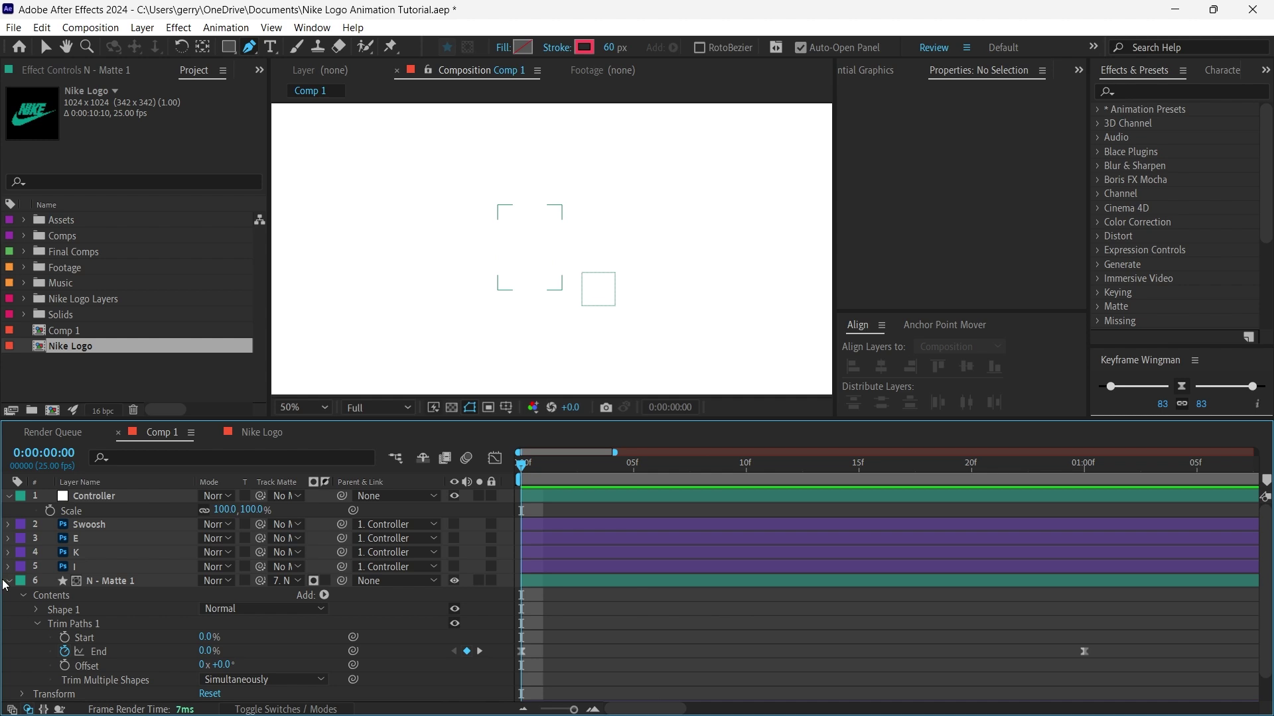
key(ctrl+d)
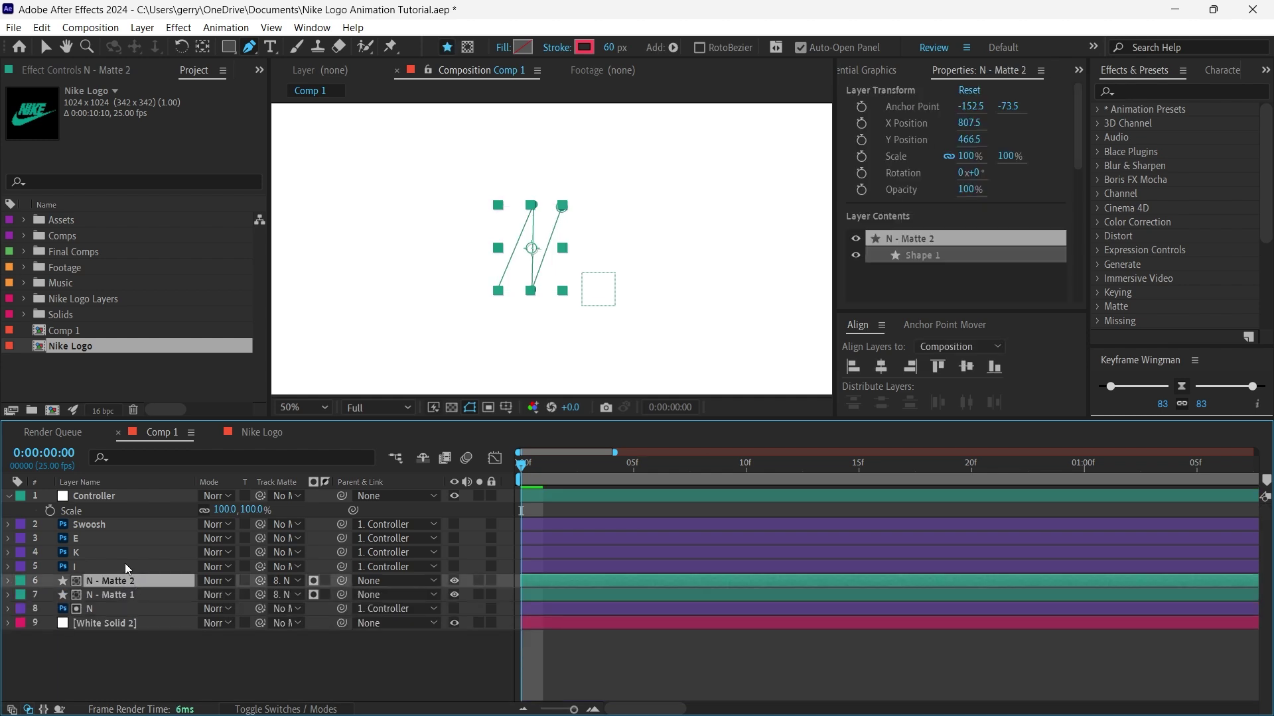
click(454, 568)
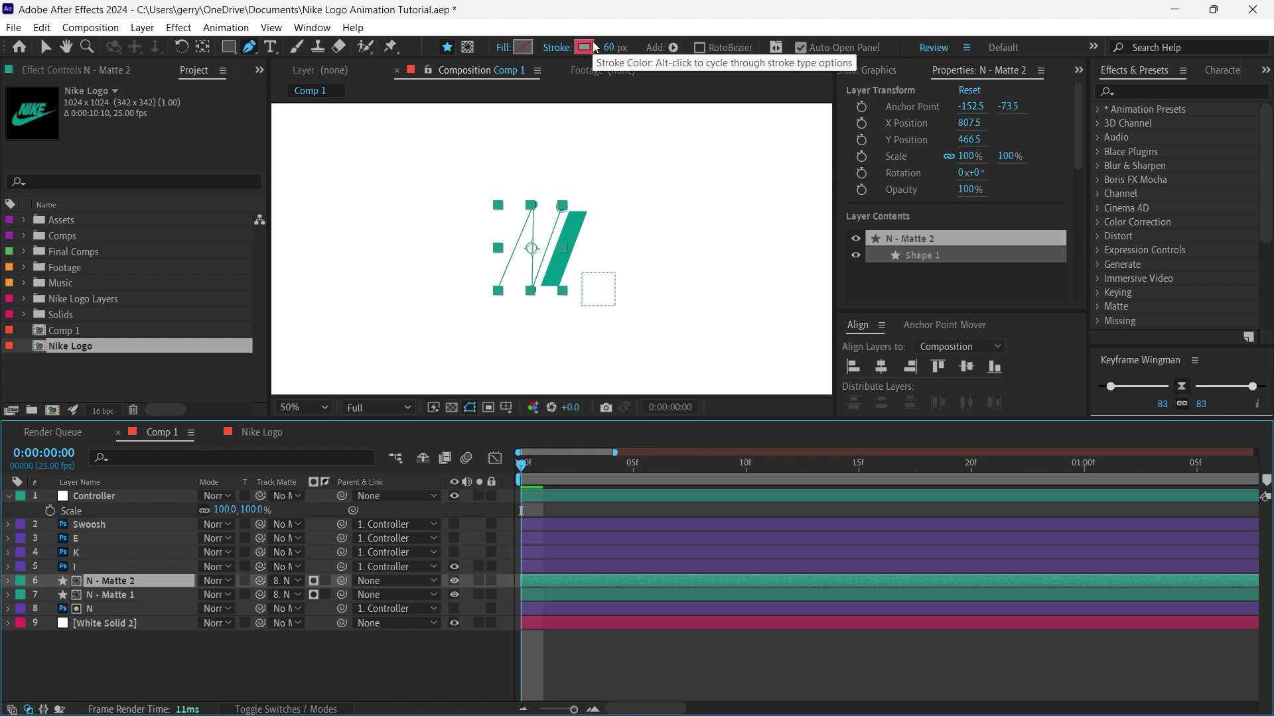
click(584, 47)
click(993, 445)
click(577, 219)
click(1020, 363)
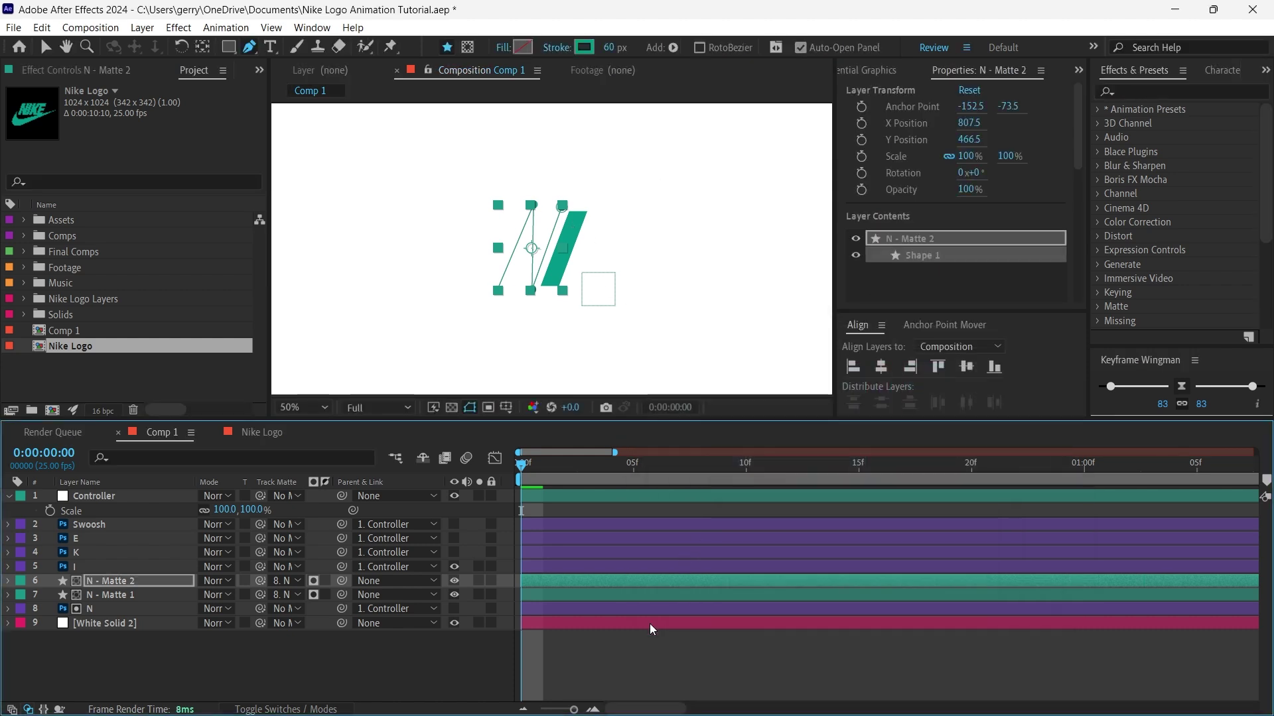
- Delay the green N - Matte 2 layer so it starts four frames after N - Matte 1
key(u)
drag(561, 581, 605, 583)
drag(825, 584, 848, 583)
- Move the final End keyframes of both N mattes earlier together, preview the reveal and hide the letter I
drag(1187, 591, 1060, 631)
drag(1153, 595, 1107, 595)
drag(568, 468, 985, 481)
key(space)
key(space)
click(454, 567)
key(space)
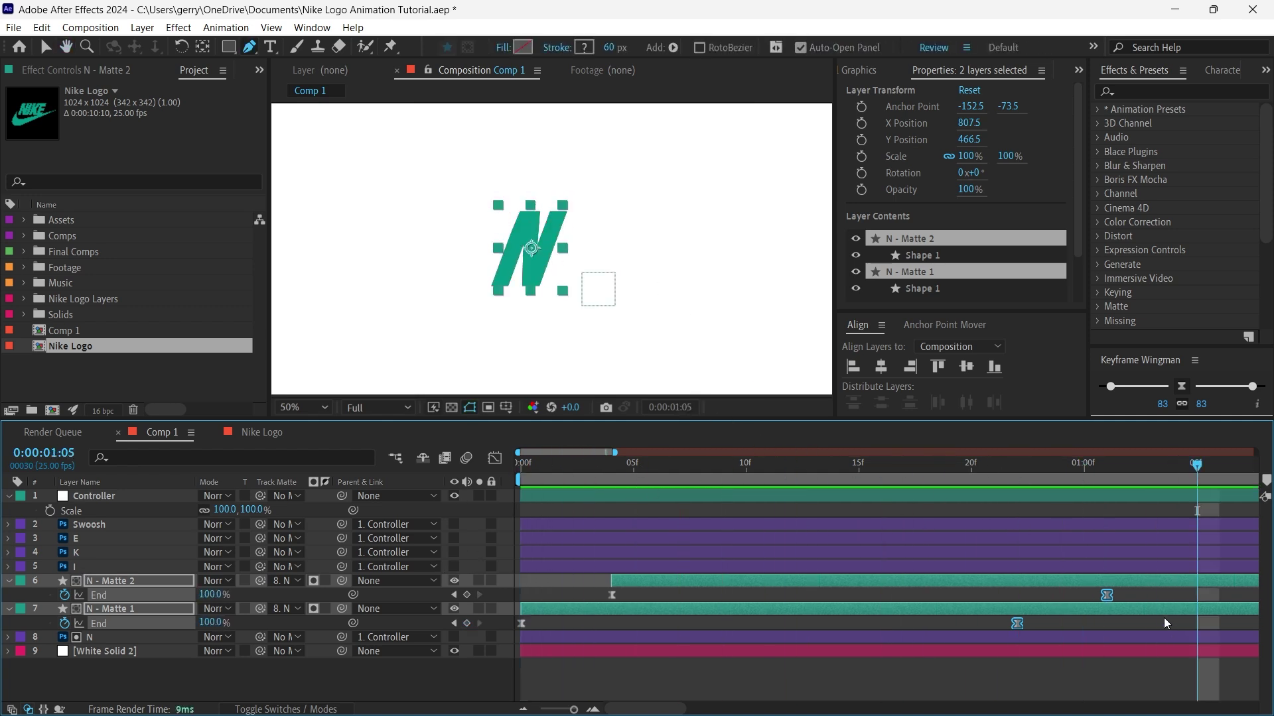
- Shift the final End keyframes of both N mattes two frames later and play back the reveal
drag(1107, 596, 1154, 594)
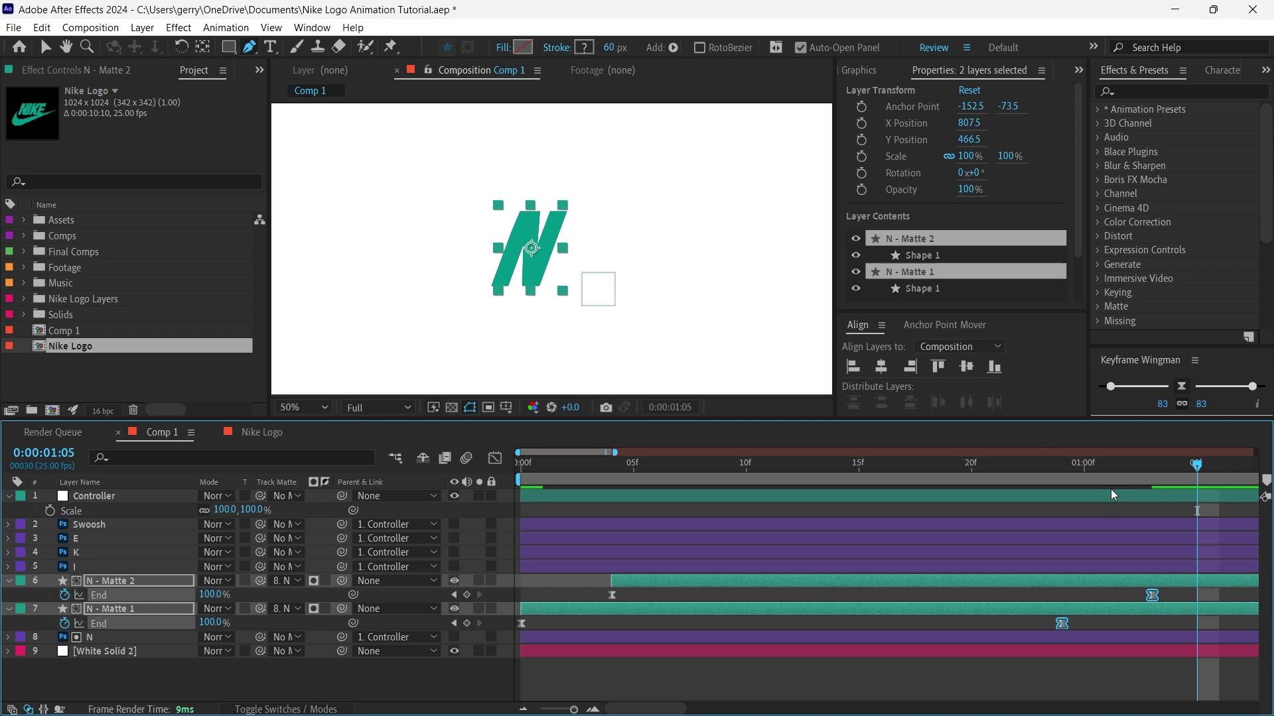
click(543, 464)
key(space)
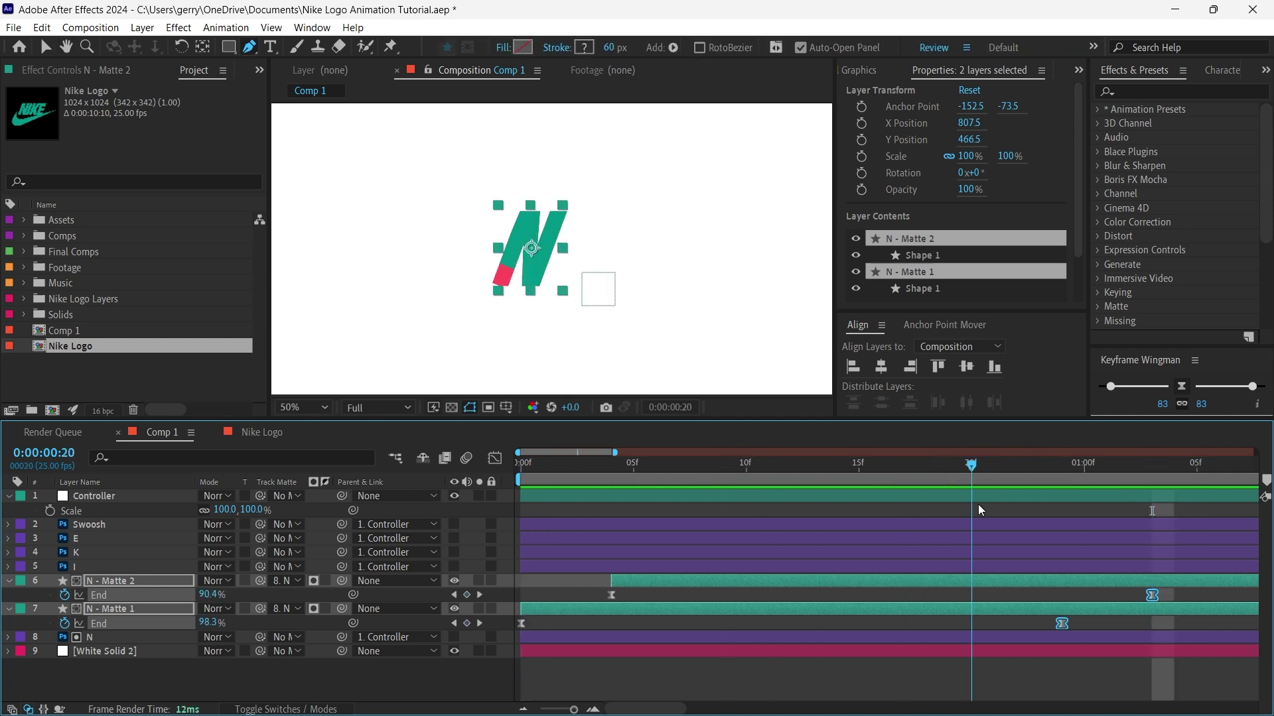
key(minus)
key(space)
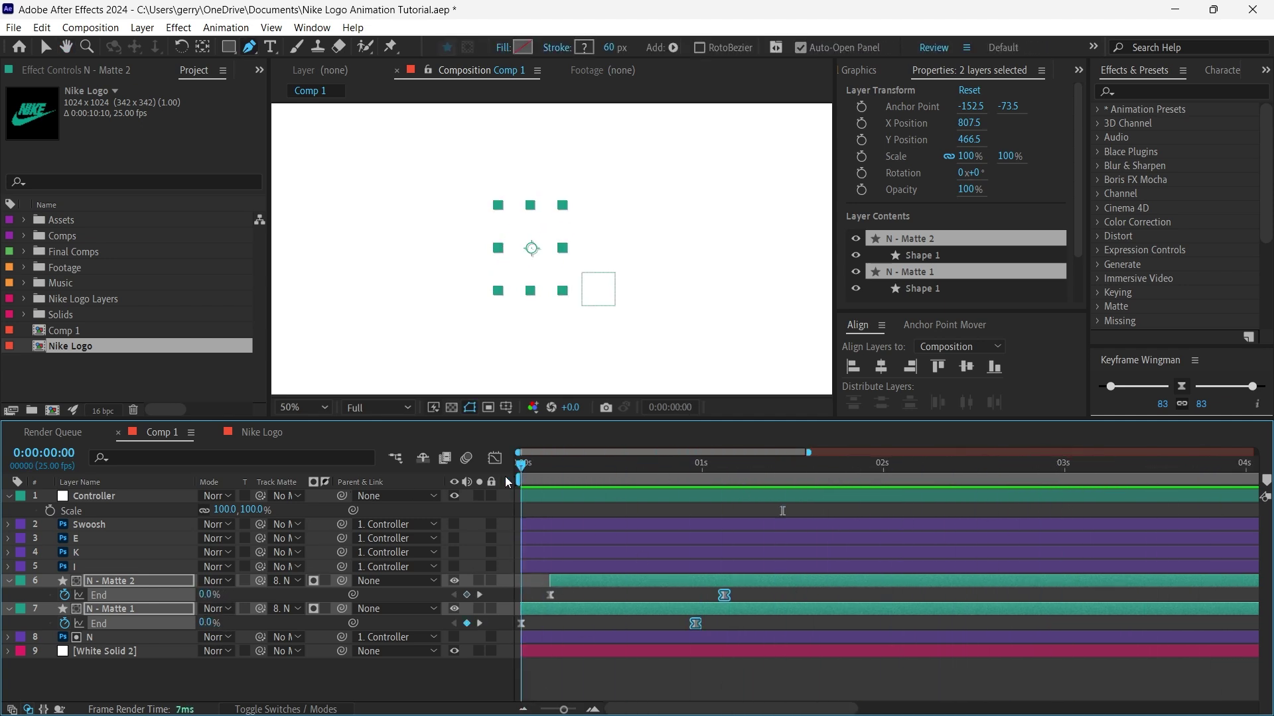
- Parent both N mattes to the N layer and keyframe its Y Position from -185 at the first frame to 0 at 0:00:00:22
drag(342, 581, 134, 636)
click(134, 636)
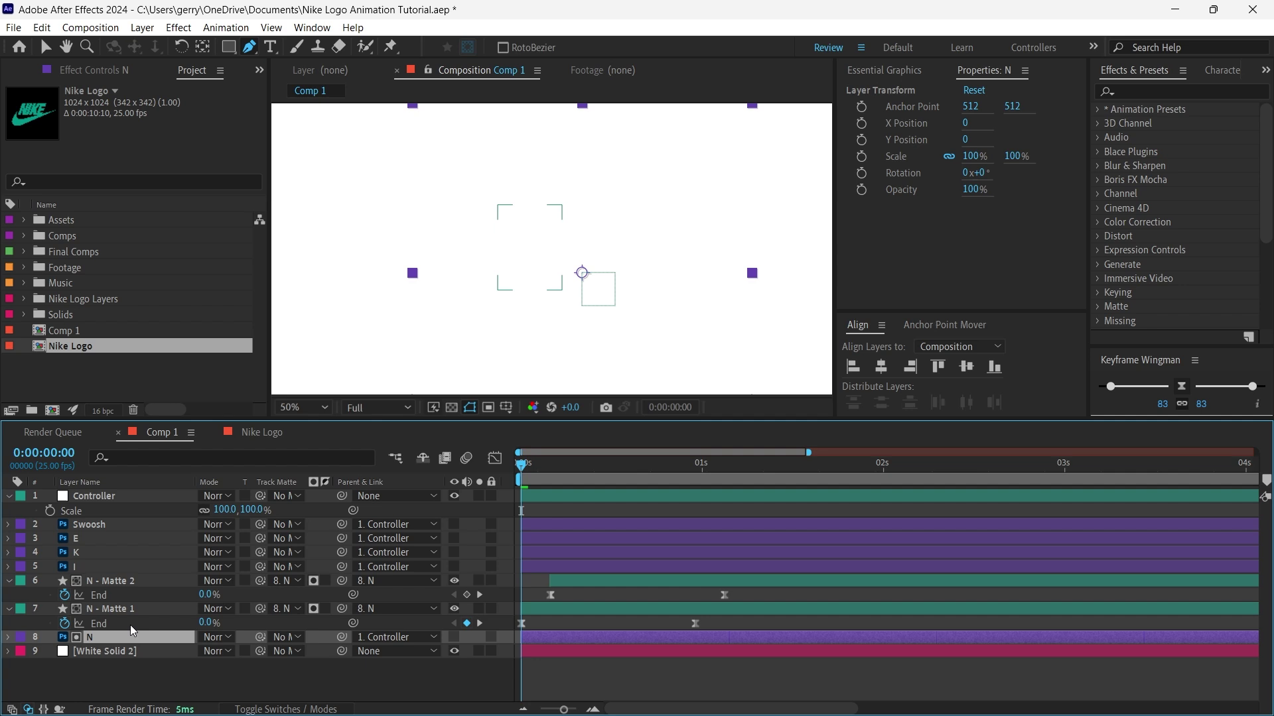
key(p)
click(51, 666)
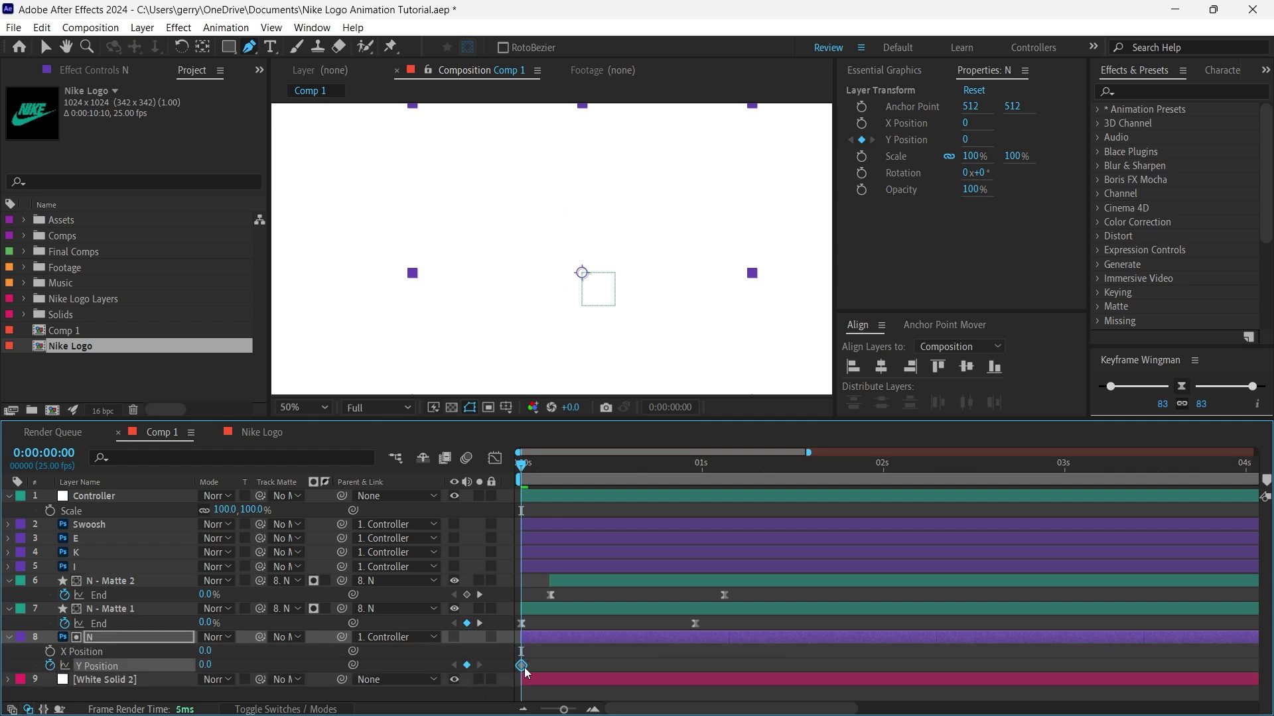
drag(551, 665, 680, 665)
drag(205, 666, 41, 641)
- Ease both Y Position keyframes of N with Keyframe Wingman at an influence of 84 and play back the motion
drag(693, 653, 481, 690)
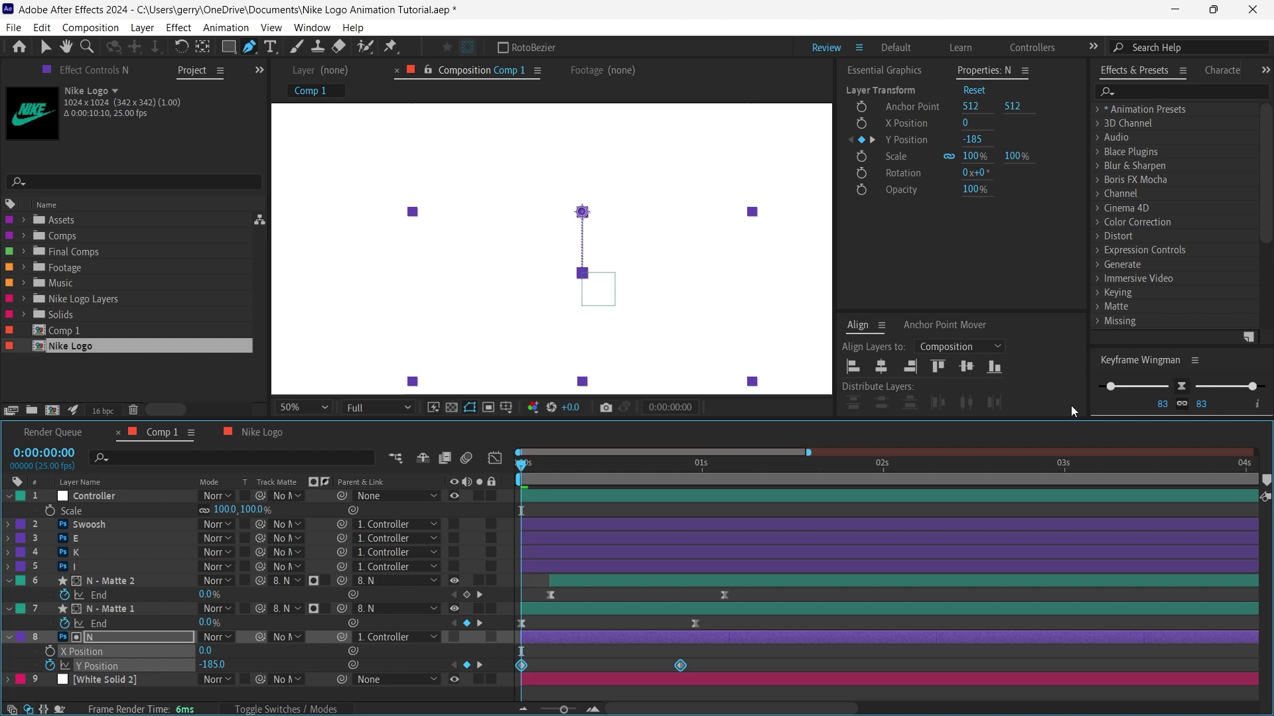
drag(1114, 391, 1107, 388)
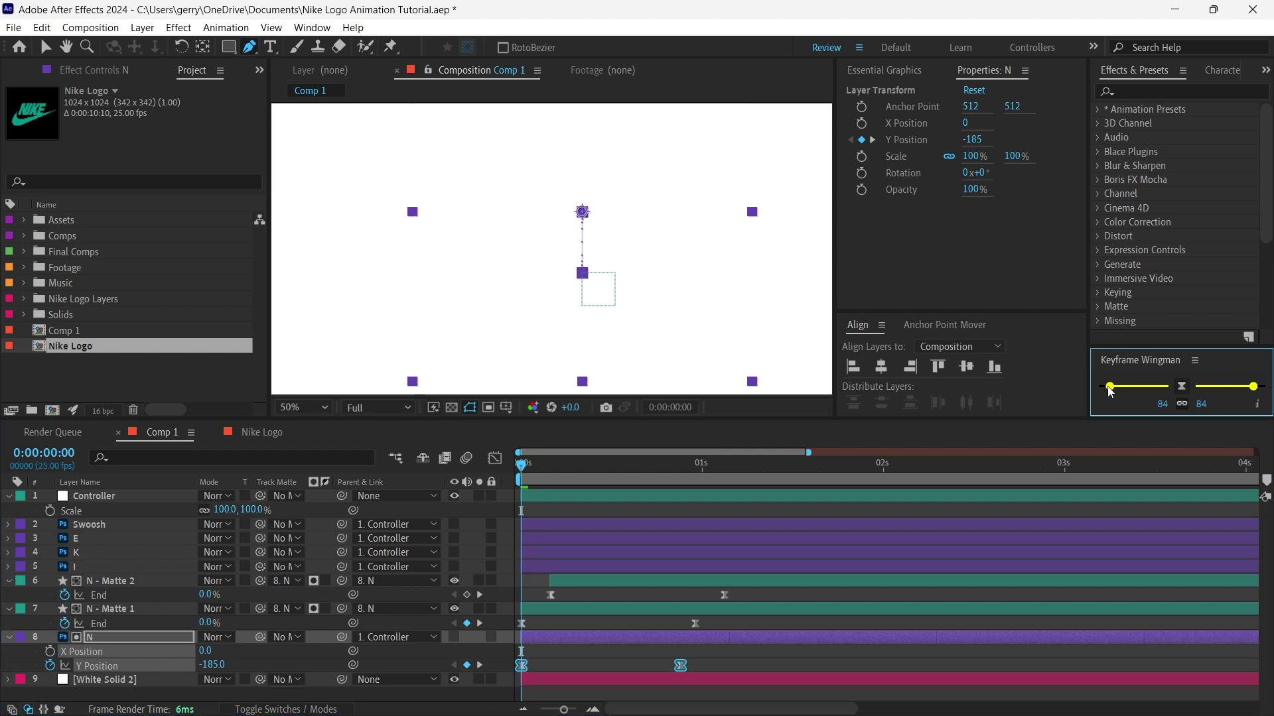
click(509, 465)
key(space)
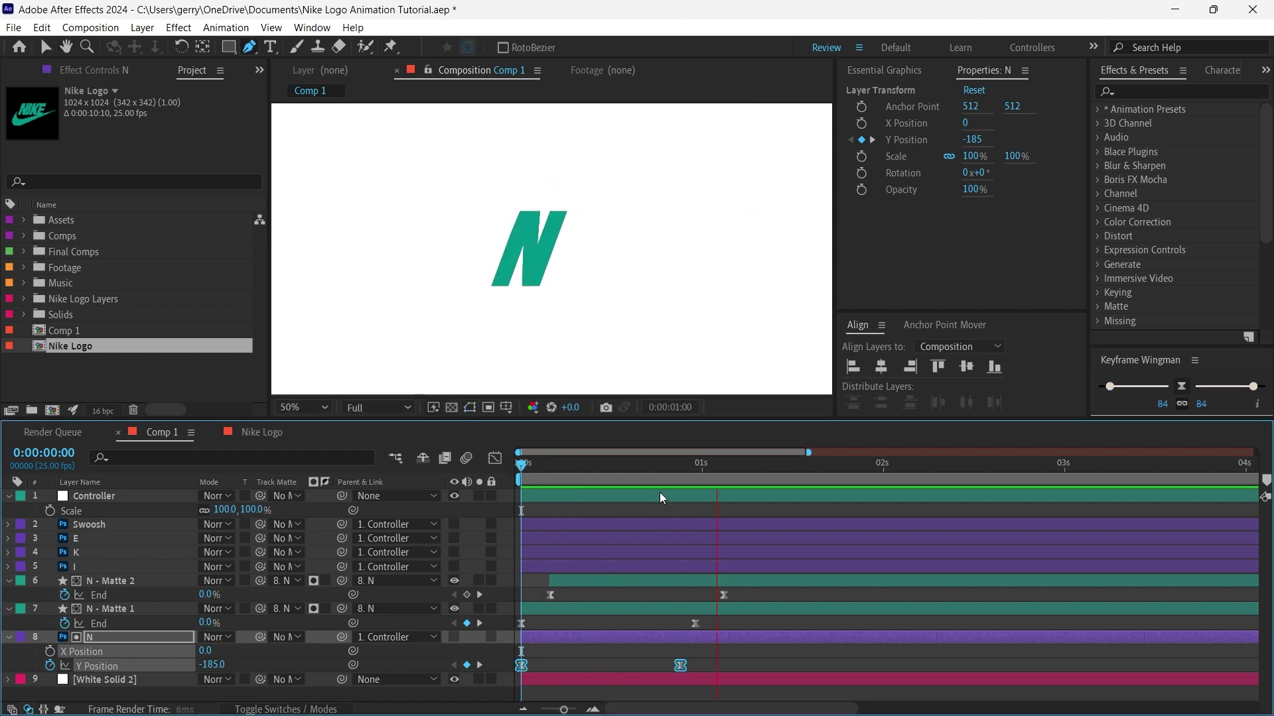
key(space)
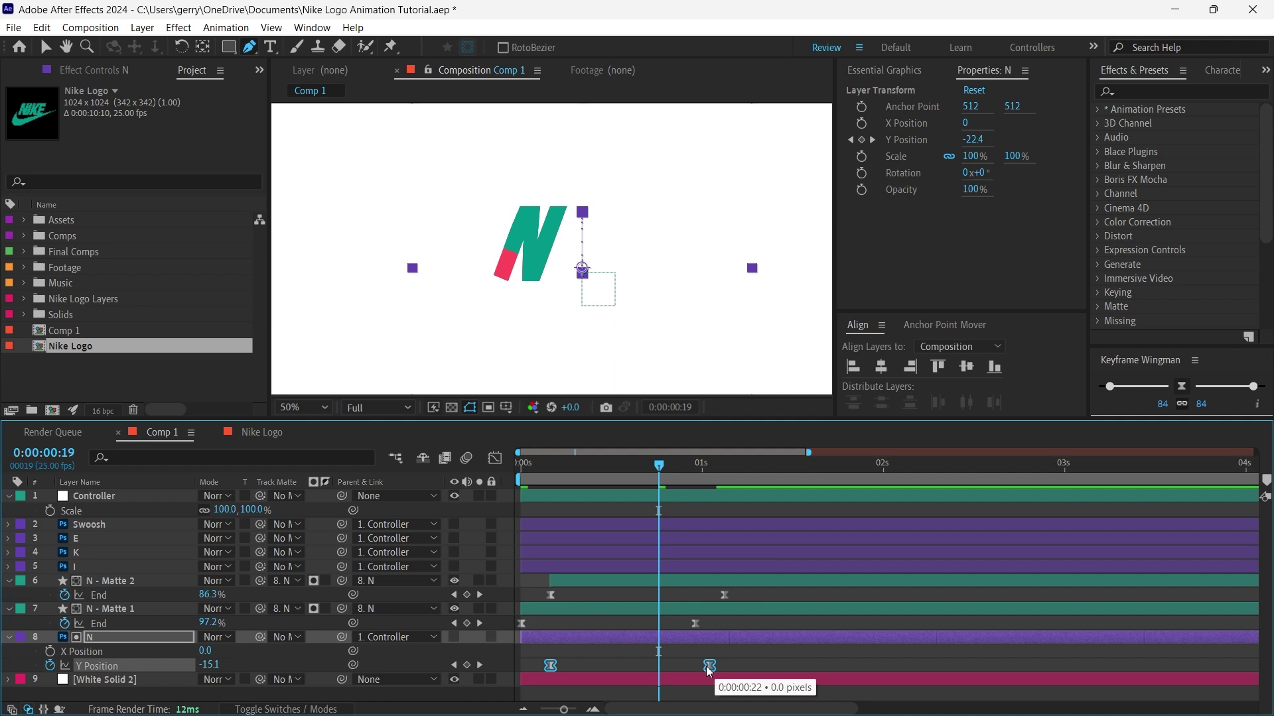
- Move N's final Y Position keyframe to 0:00:01:05 and preview the animation from the first frame
click(727, 650)
drag(675, 664, 734, 663)
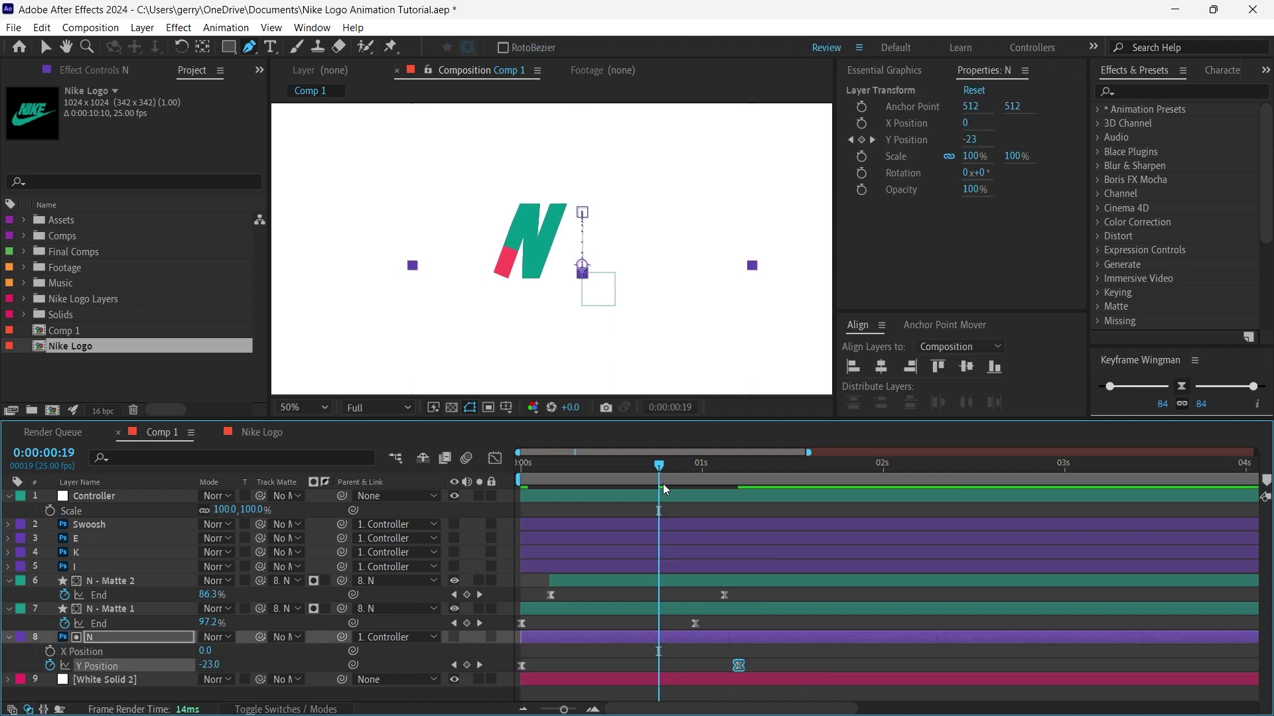
key(Home)
key(space)
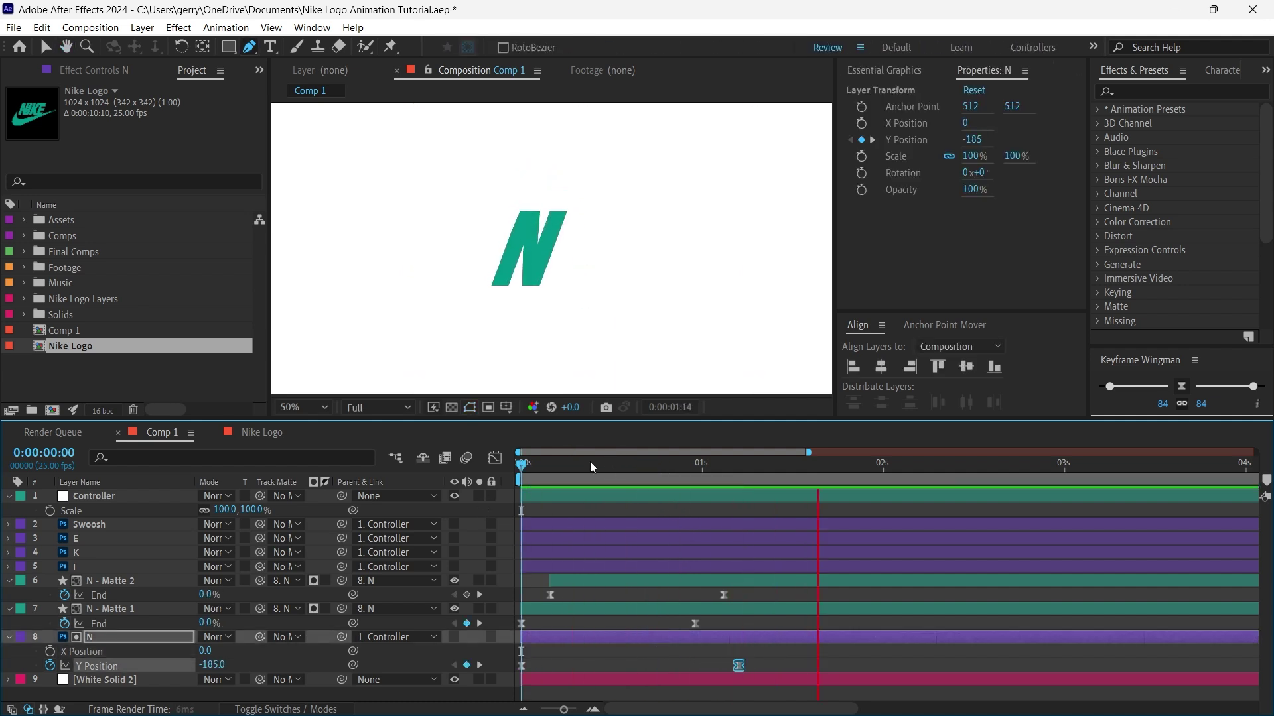
- Unlink the Keyframe Wingman influences and set N's first Y Position keyframe to 0 and 85, previewing the motion
click(551, 475)
mouse_move(549, 475)
mouse_down()
mouse_move(616, 474)
mouse_move(550, 463)
mouse_up()
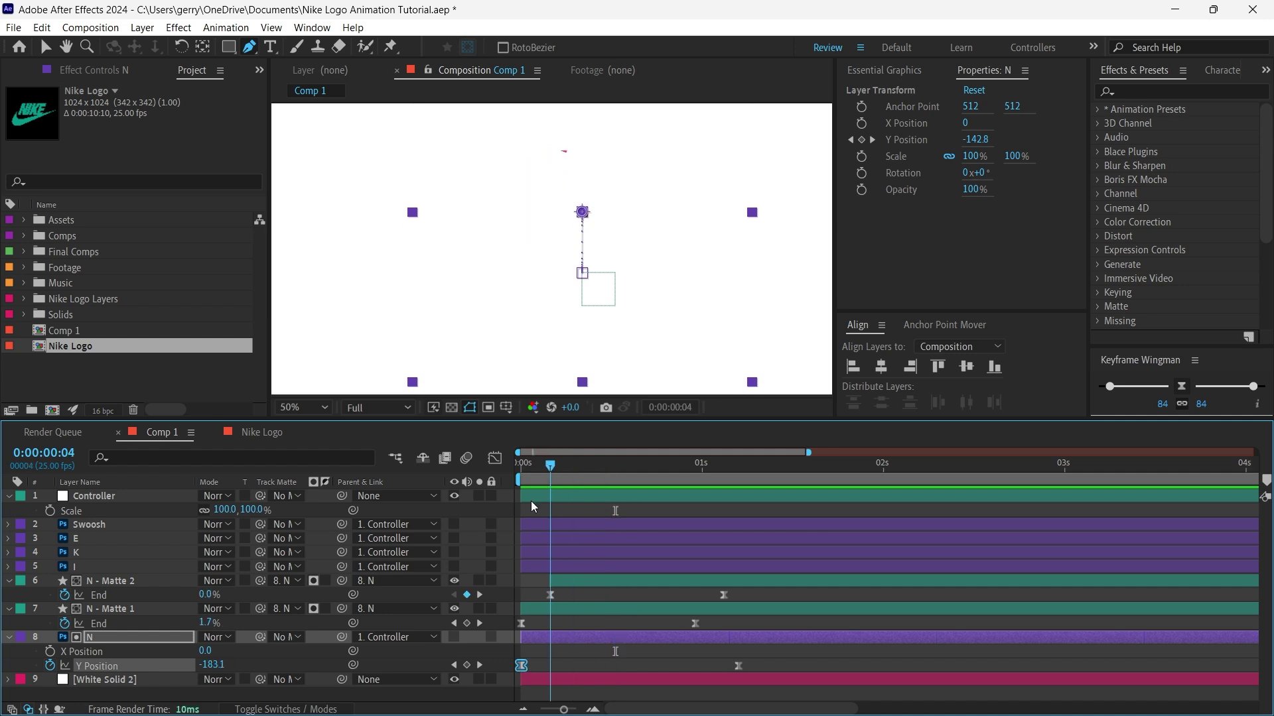
click(1181, 404)
drag(1253, 387, 1193, 388)
drag(1107, 389, 1254, 388)
click(788, 655)
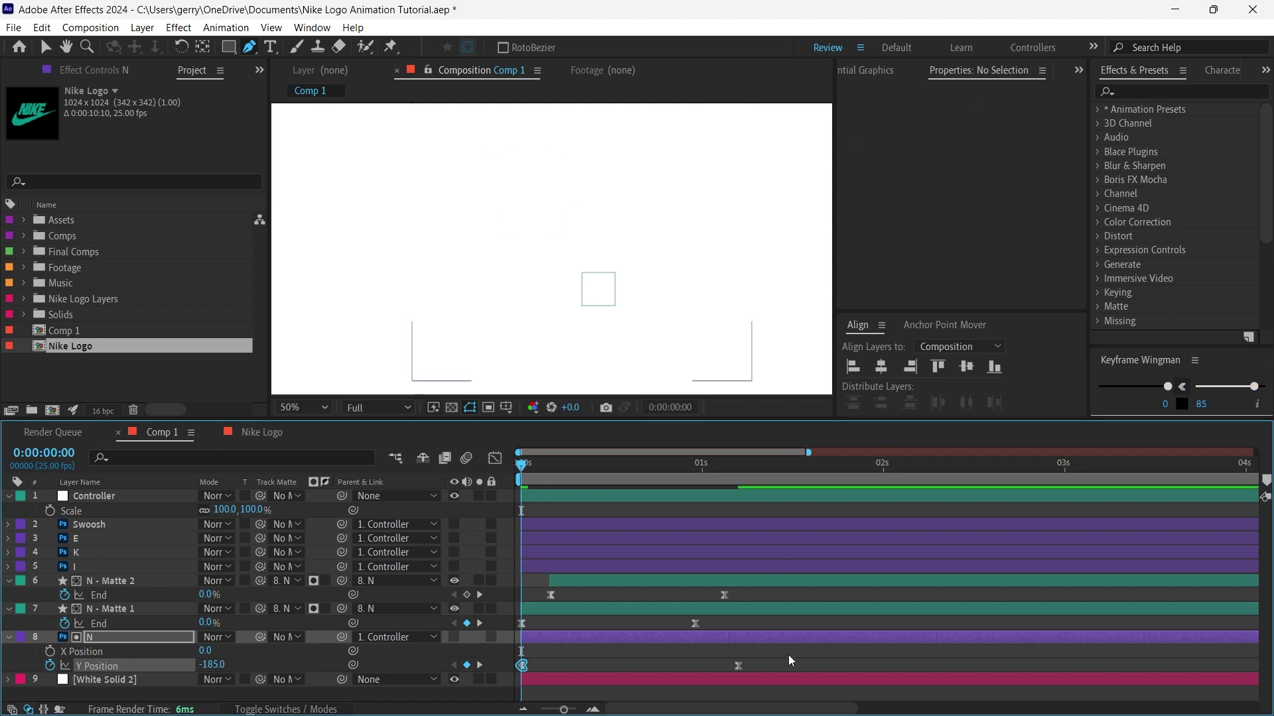
key(space)
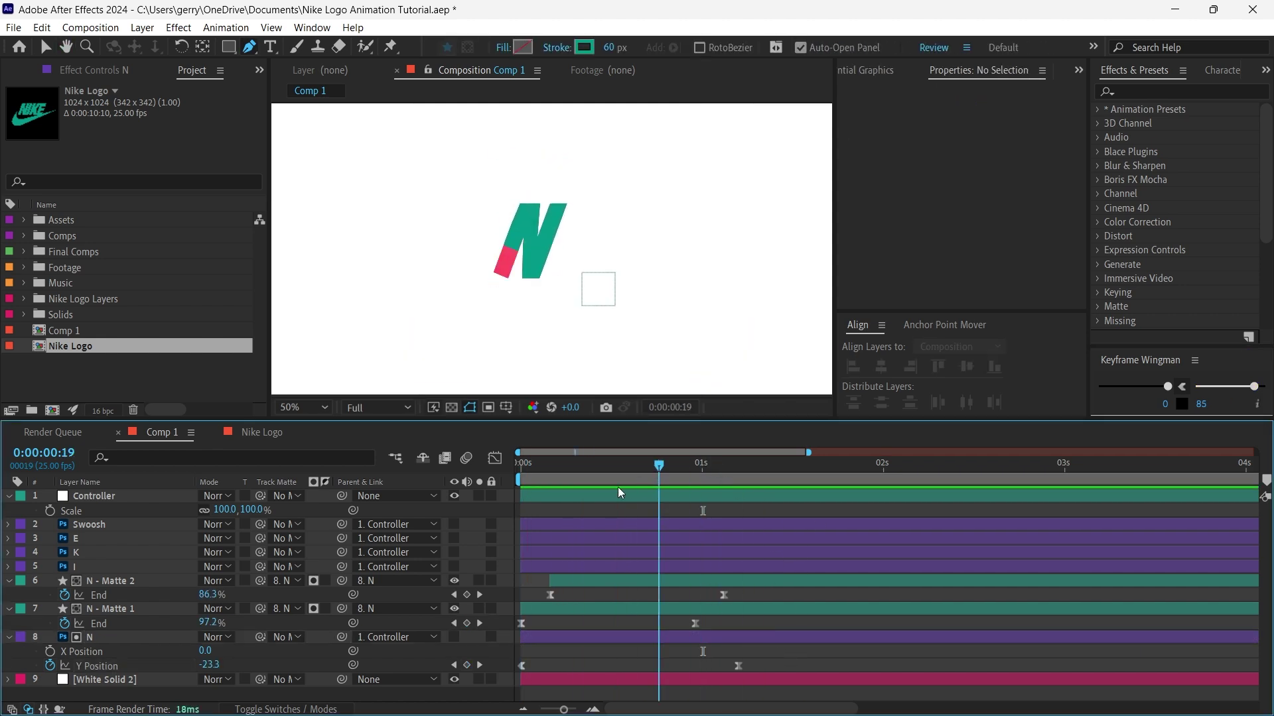
- Show the letter I layer and rename the stroked shape layer covering it as I - Matte 1
click(454, 566)
key(F4)
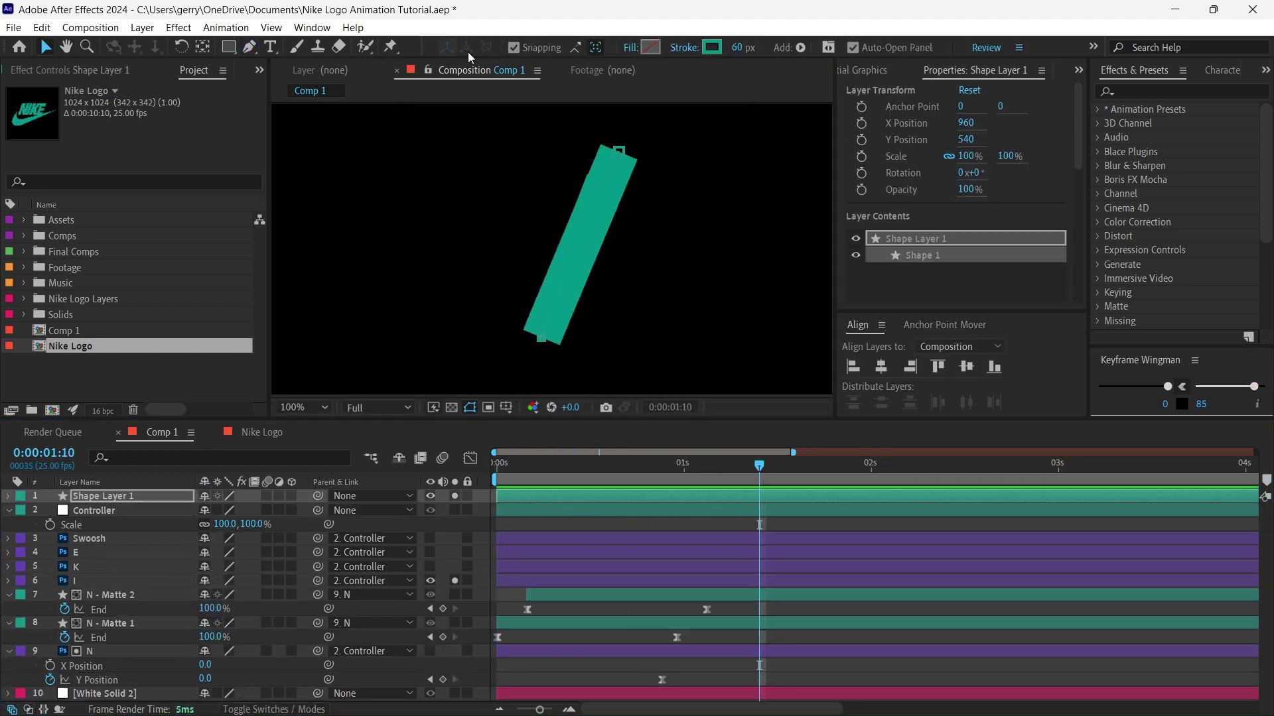
key(Return)
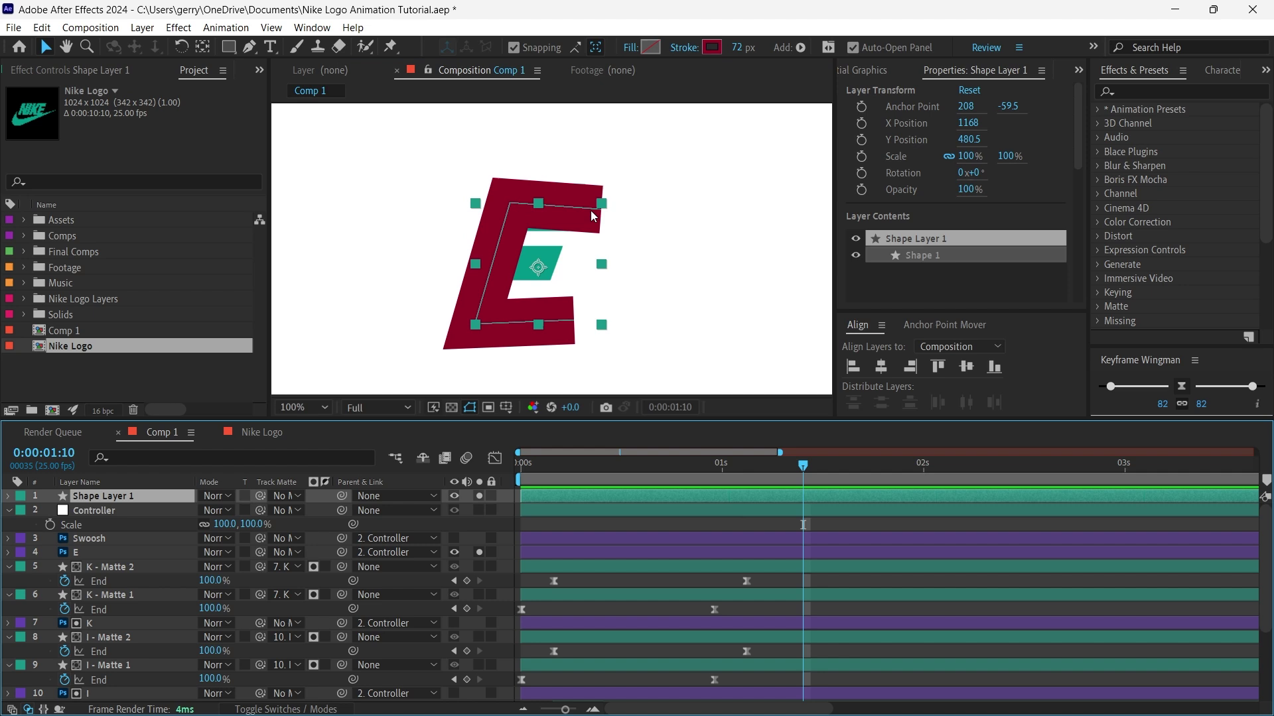
- Fit the 72 px matte path's vertices to the letter E and add a second stroked path along its middle bar
scroll(594, 216, up, 1)
key(g)
drag(647, 169, 633, 167)
drag(467, 158, 463, 167)
drag(531, 265, 582, 186)
mouse_move(448, 319)
mouse_down()
mouse_move(410, 323)
mouse_move(441, 312)
mouse_up()
drag(636, 126, 611, 193)
click(484, 268)
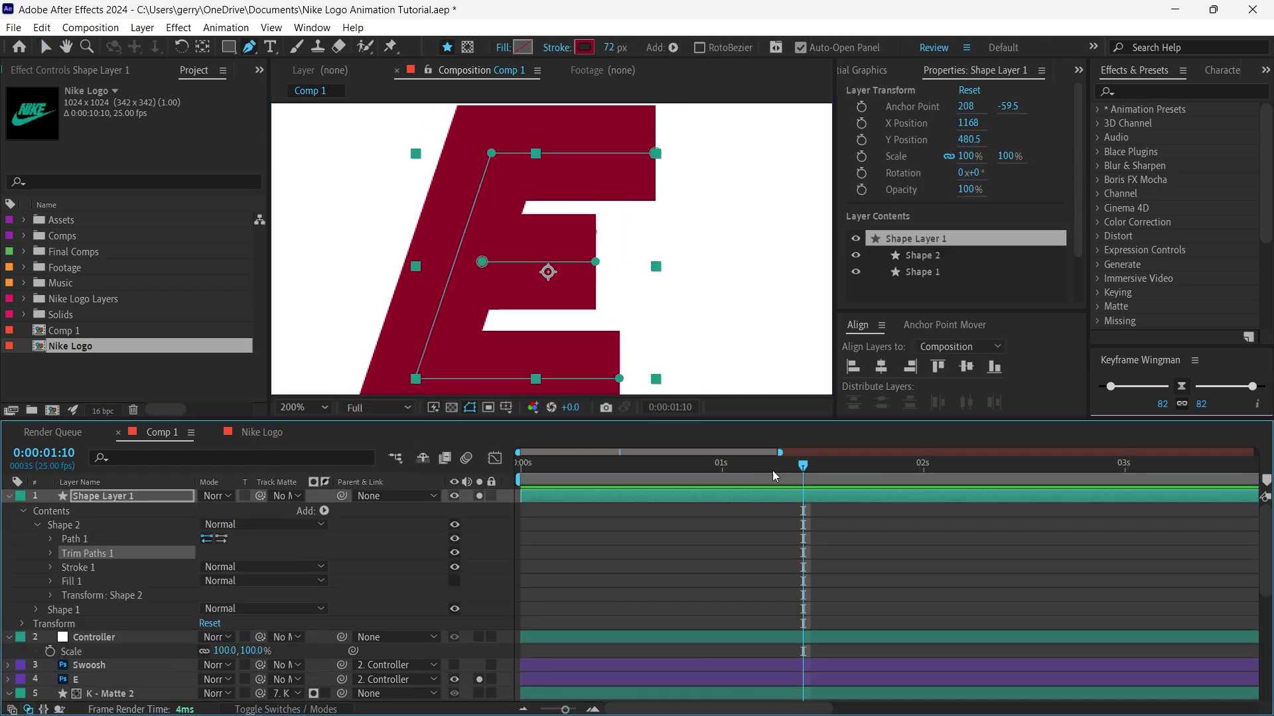
- Keyframe the E matte's Trim Paths End from the first frame and step ahead to check the reveal
click(262, 624)
drag(758, 480, 530, 466)
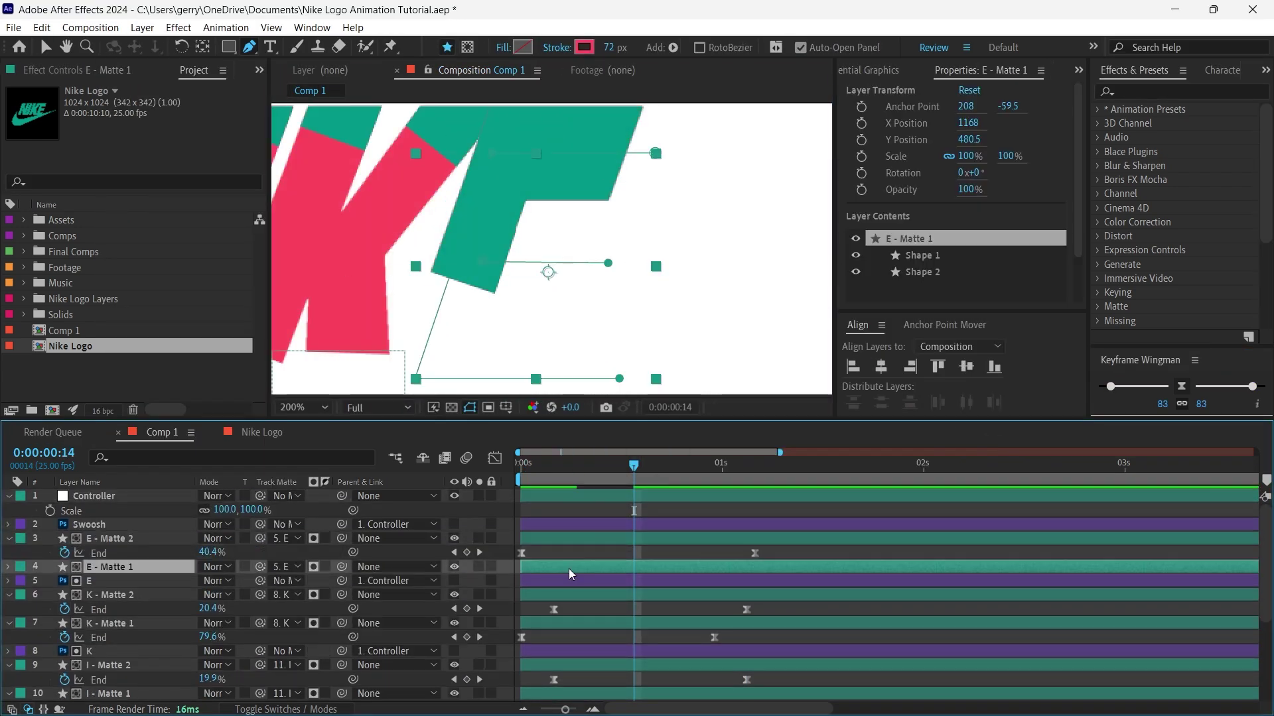
key(shift+Page_Down)
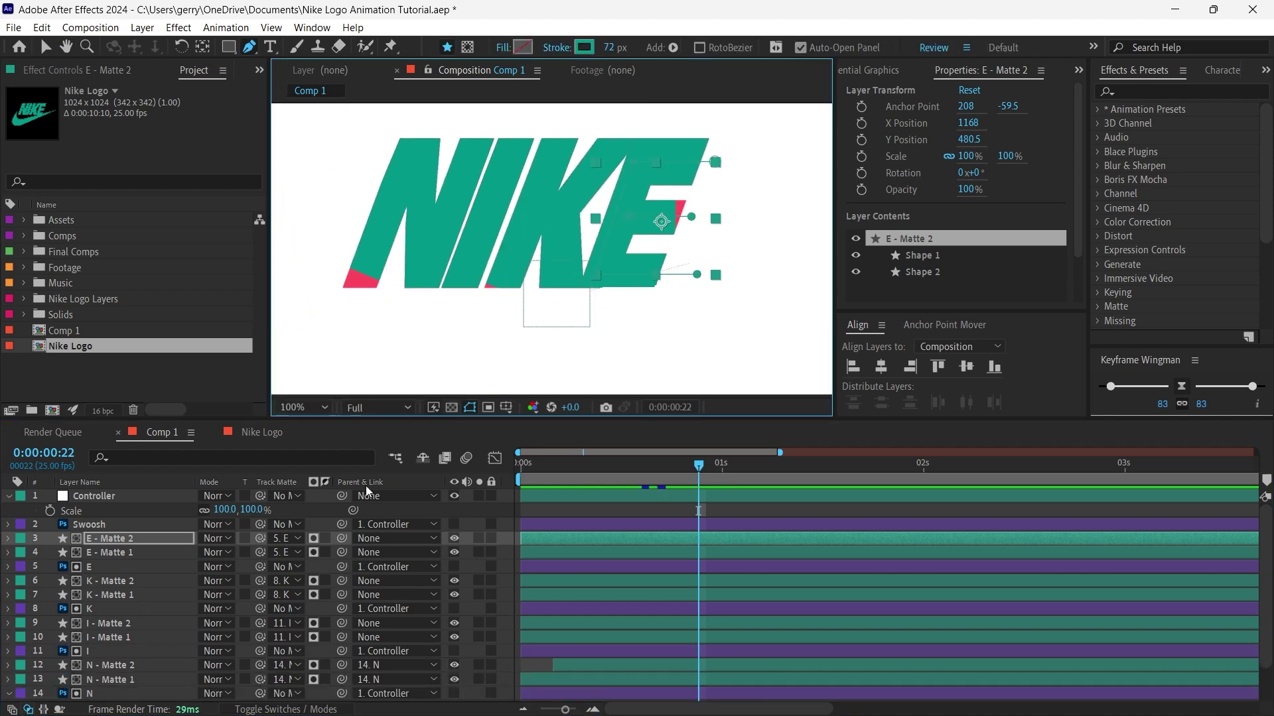
- Parent the I, K and E matte layers to their respective letter layers
right_click(449, 555)
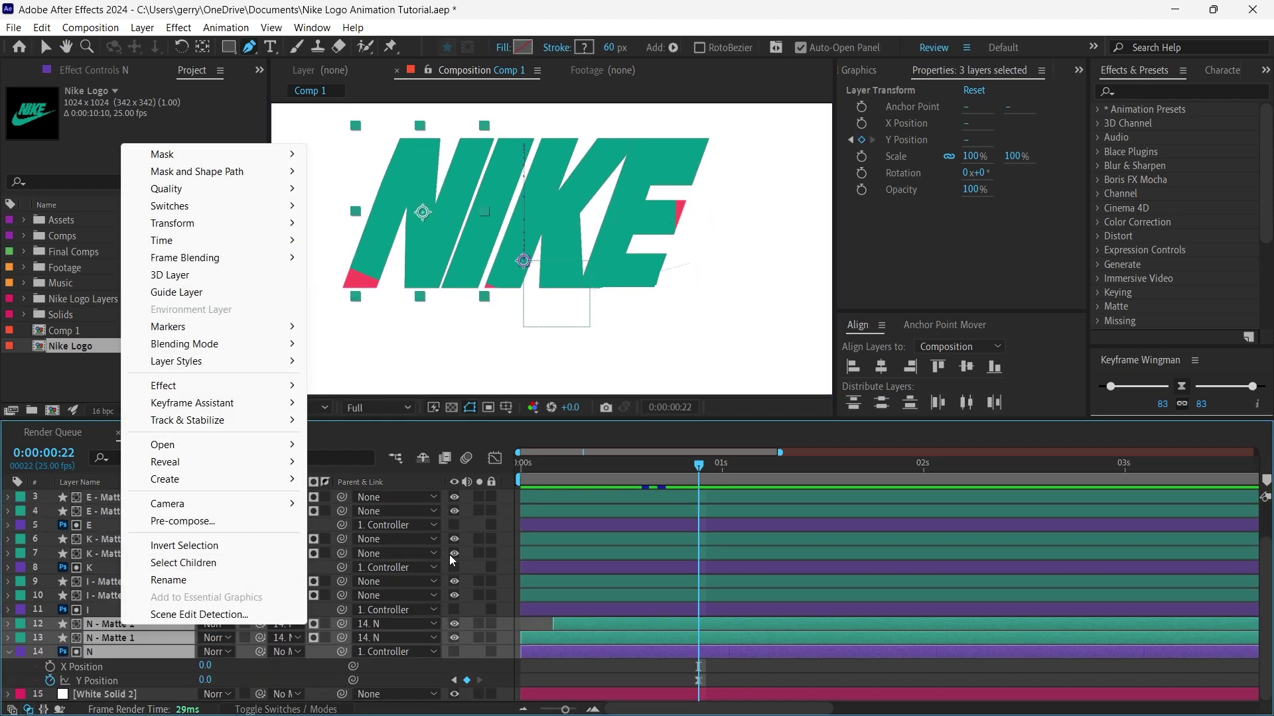
click(448, 555)
key(space)
key(space)
click(154, 579)
shift+click(150, 595)
click(117, 540)
shift+click(117, 553)
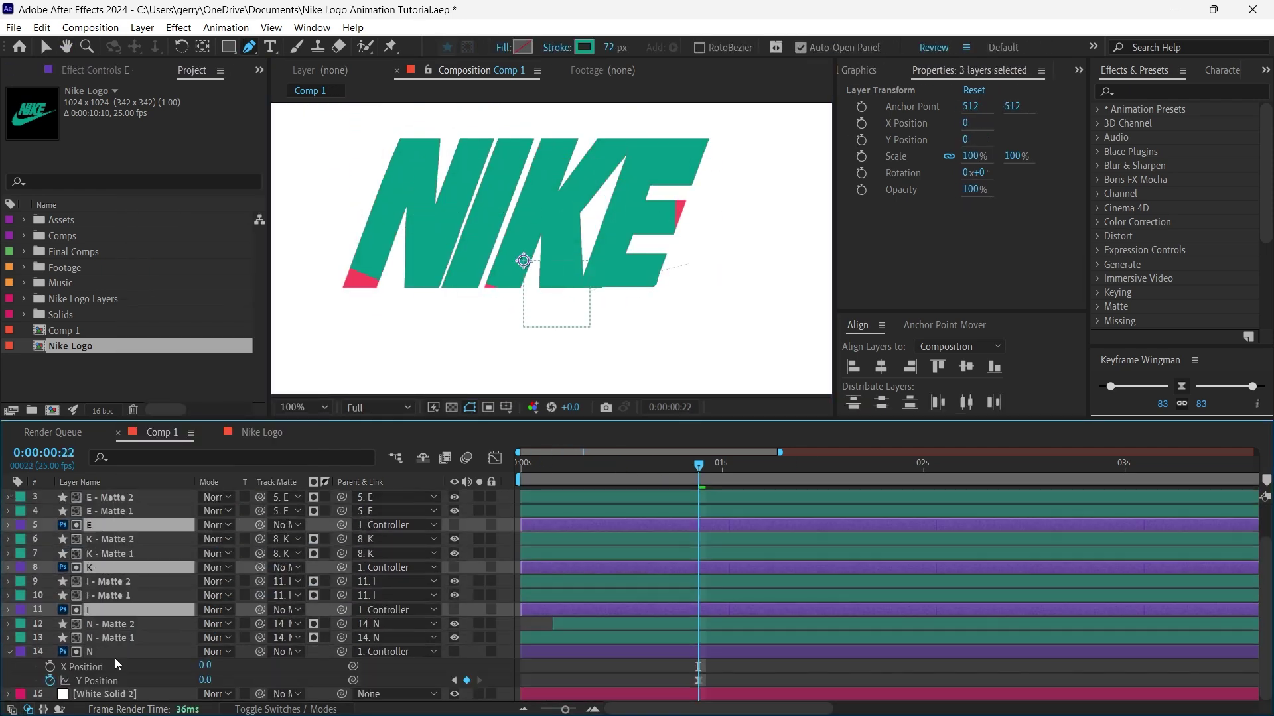
- Copy the N layer's Y Position keyframes to the I, K and E layers
click(106, 681)
drag(525, 652, 621, 652)
click(621, 611)
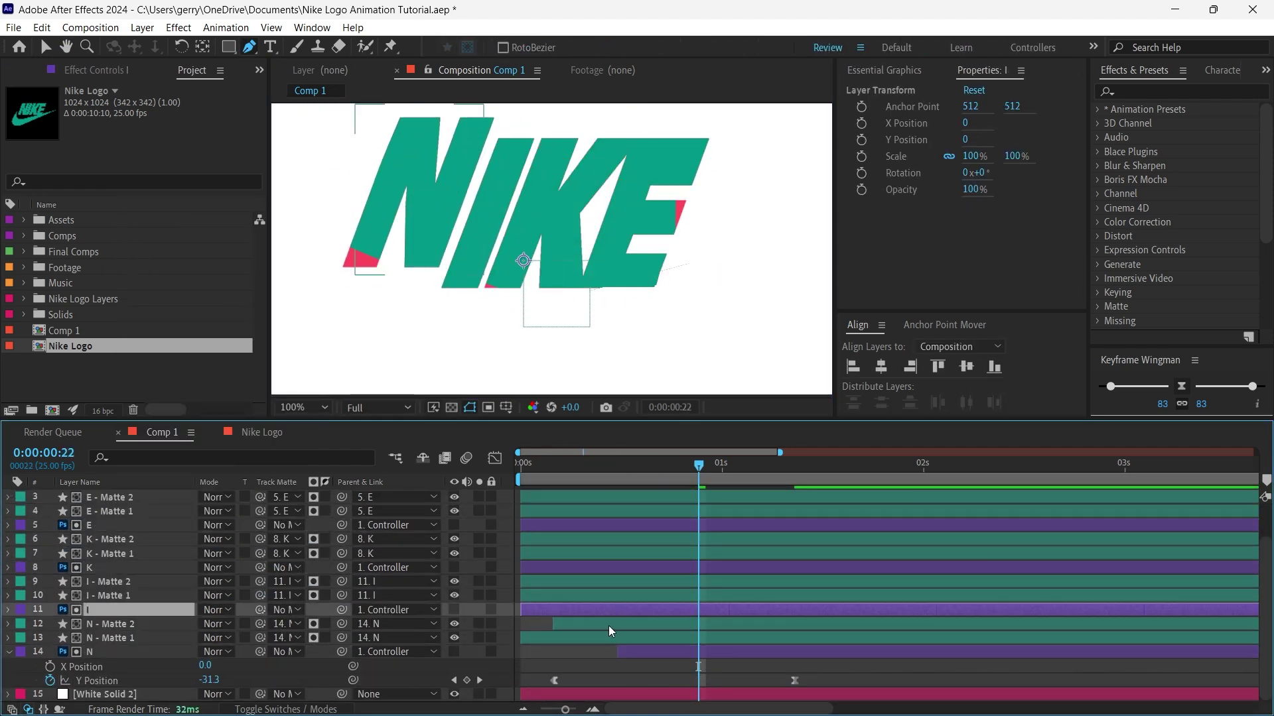
key(ctrl+v)
click(723, 567)
ctrl+click(770, 525)
key(ctrl+v)
- Retime the letters' Y Position keyframes and bring the N layer's start back to the first frame
drag(938, 554, 538, 684)
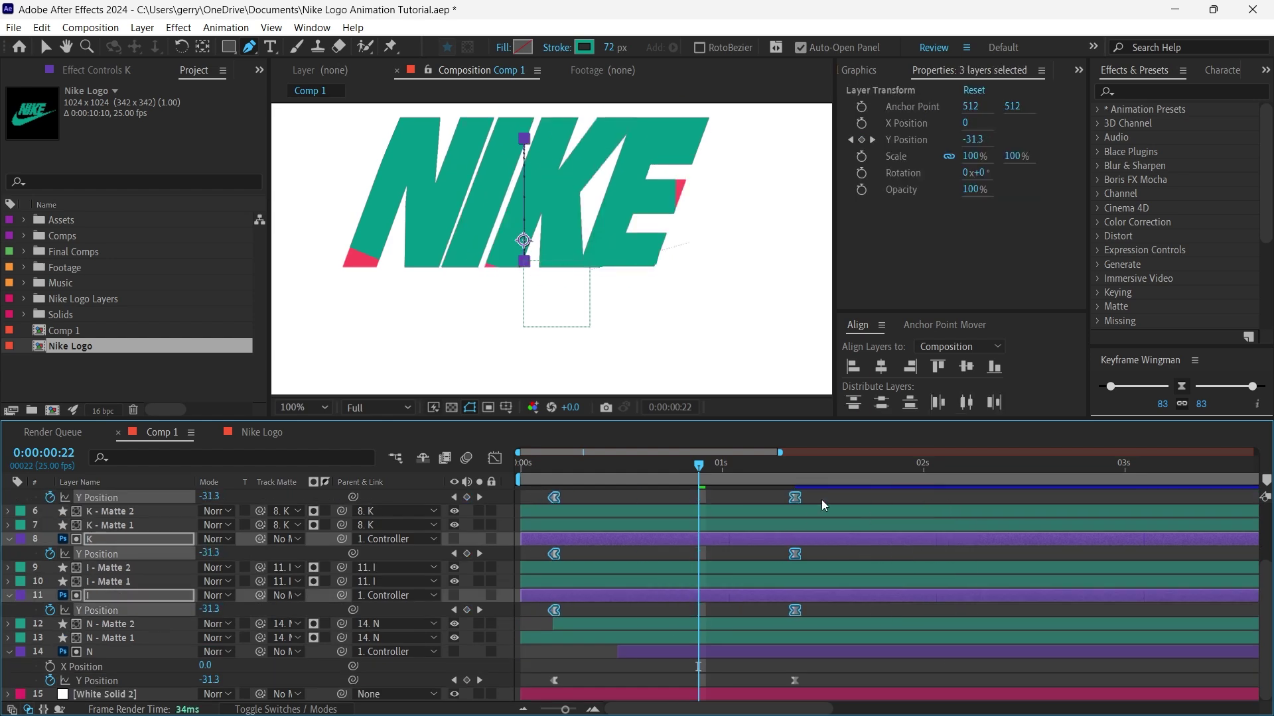
drag(795, 498, 895, 500)
drag(623, 652, 528, 652)
drag(816, 670, 522, 681)
drag(907, 617, 611, 497)
drag(651, 498, 520, 511)
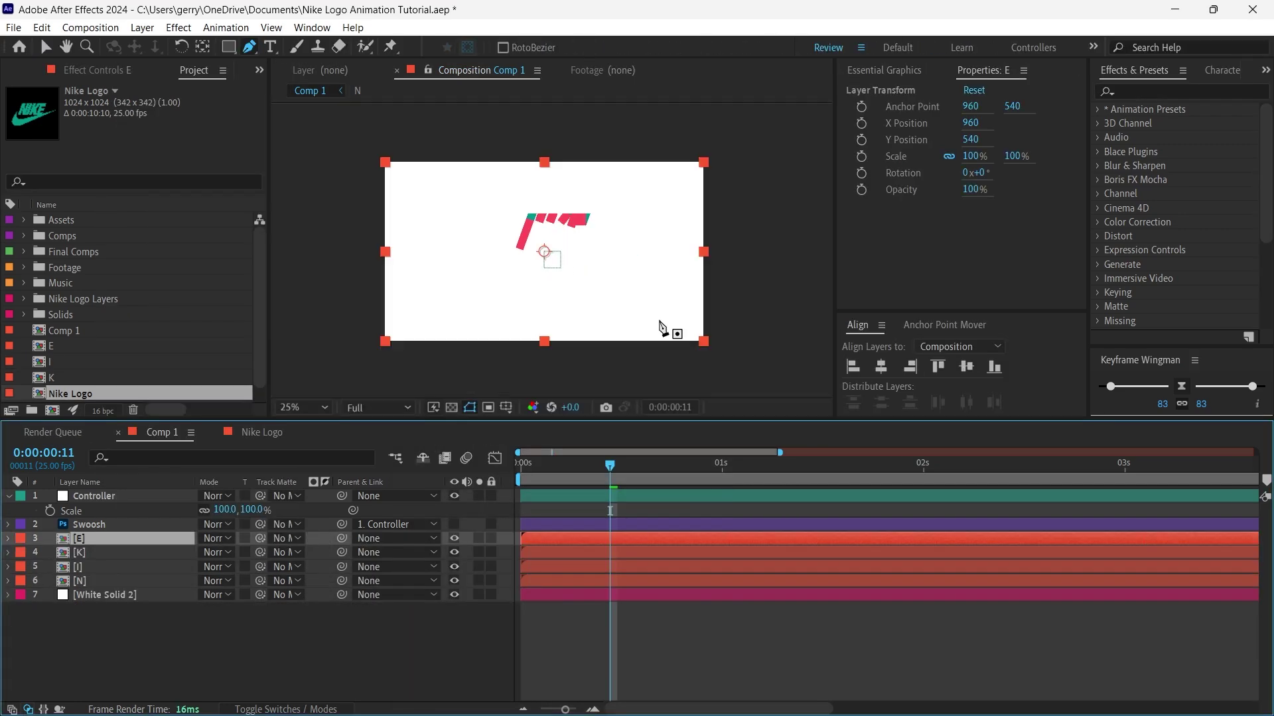
- Stagger the precomposed letters five frames apart, starting I at frame 5, K at frame 10 and E at frame 15
drag(609, 467, 674, 481)
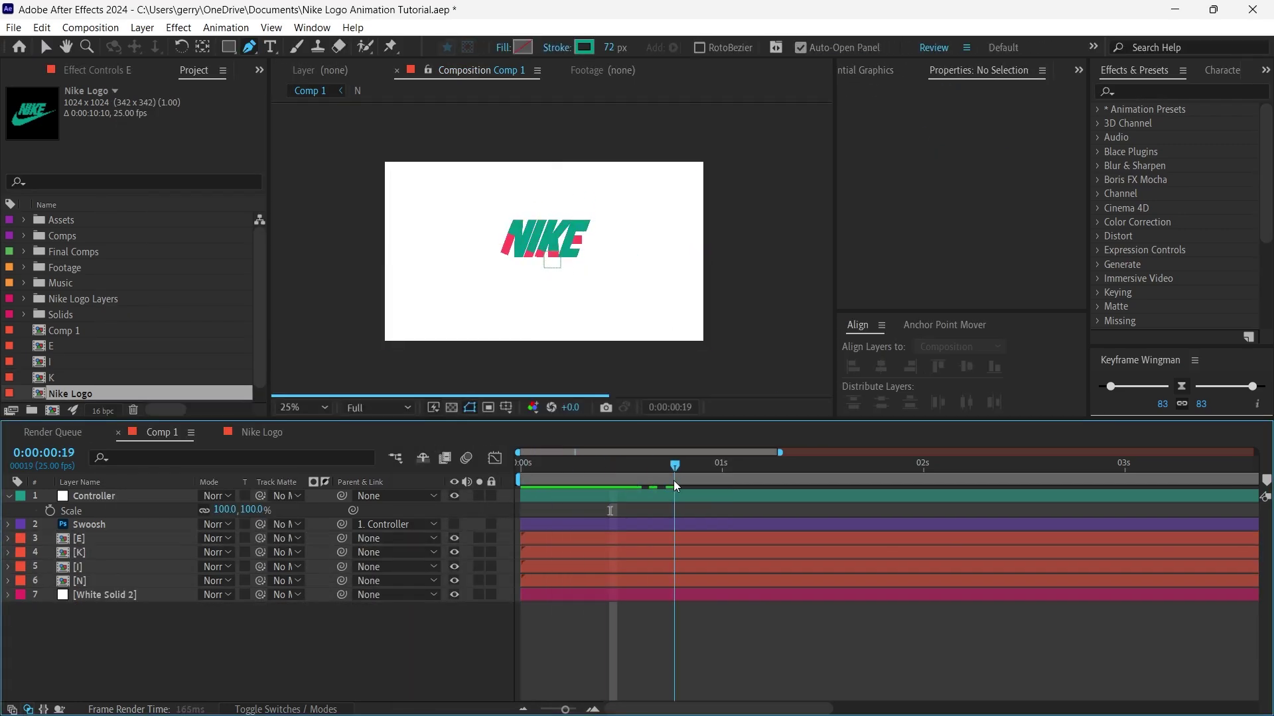
drag(583, 568, 717, 566)
click(618, 477)
click(715, 478)
click(843, 477)
drag(845, 552, 911, 552)
drag(569, 538, 1052, 534)
- Tighten the letter stagger to three frames, starting I at frame 3, K at frame 6 and E at frame 9, and preview it
drag(713, 468, 617, 468)
drag(704, 569, 639, 569)
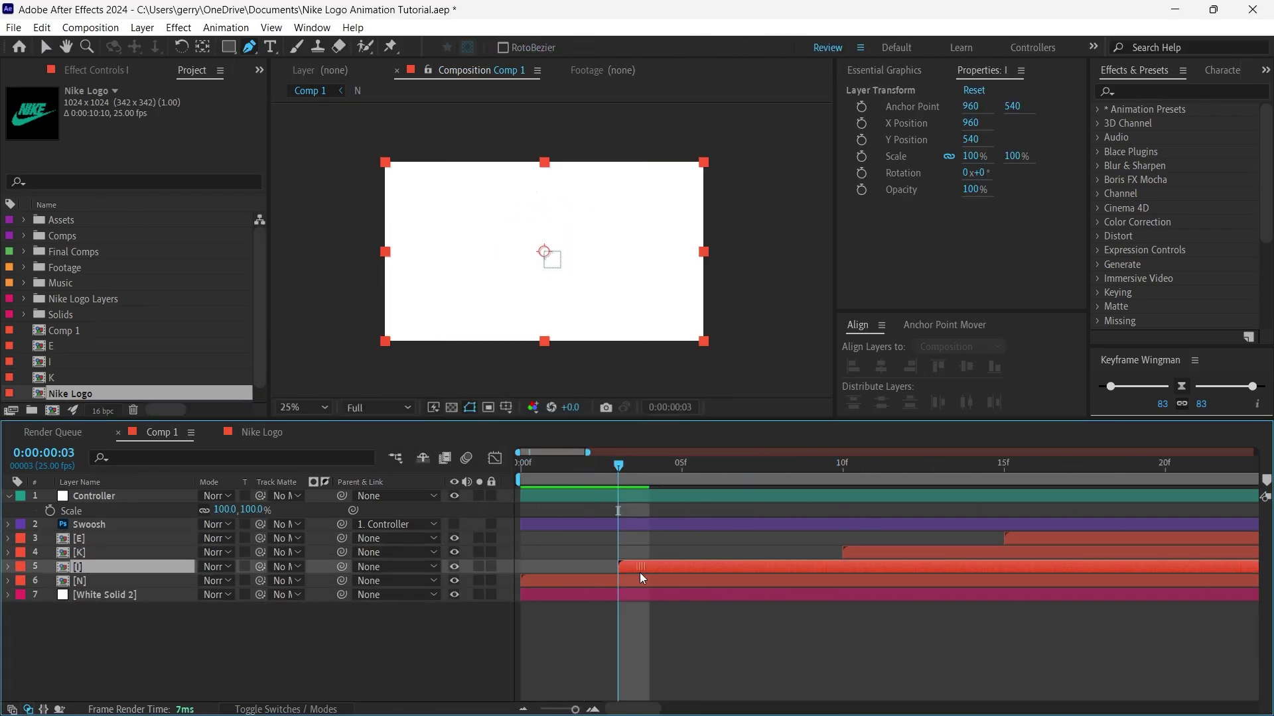
click(714, 469)
drag(866, 552, 737, 552)
click(810, 469)
drag(1027, 538, 834, 538)
key(space)
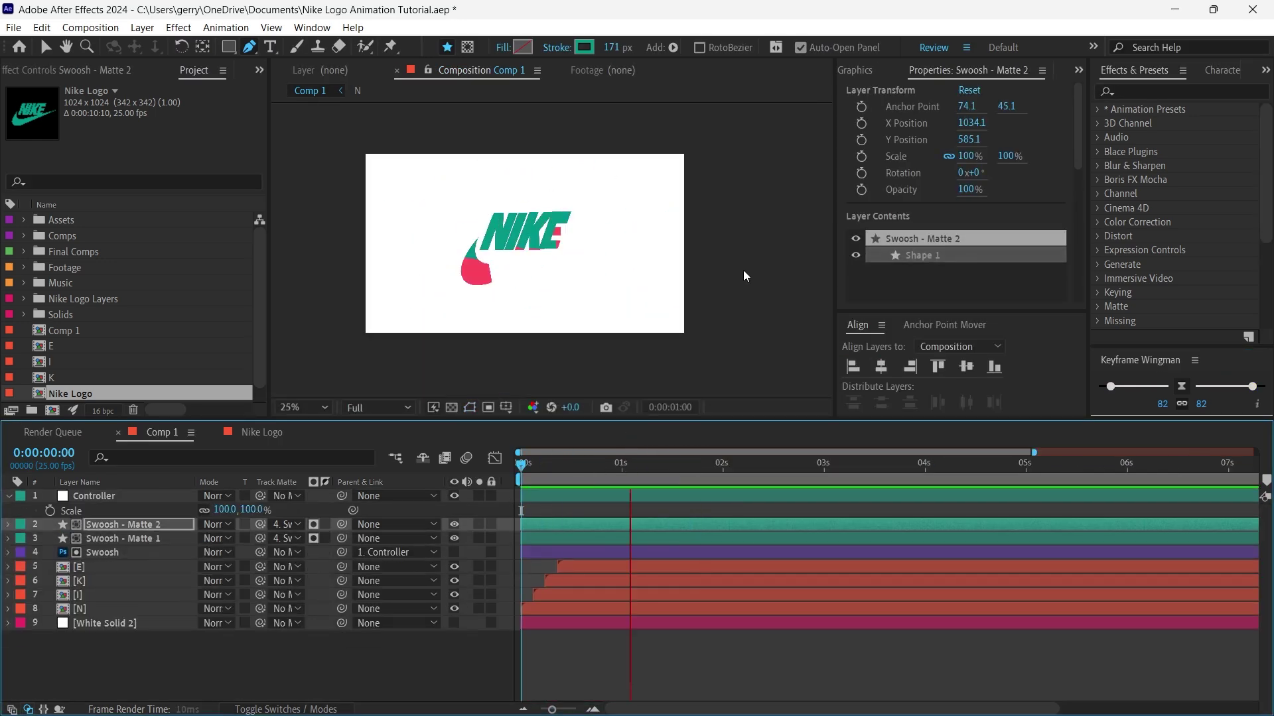
- Parent the precomposed N, I, K and E layers to the Controller layer
click(136, 623)
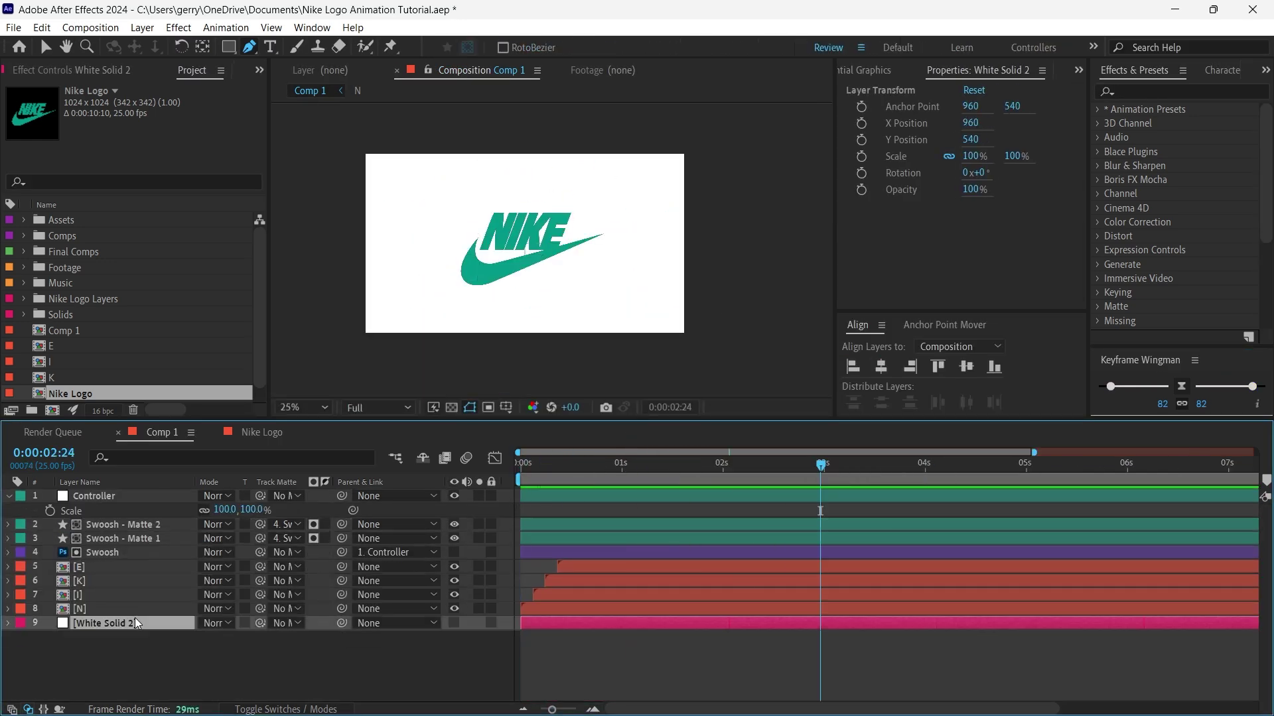
click(125, 568)
drag(342, 567, 158, 503)
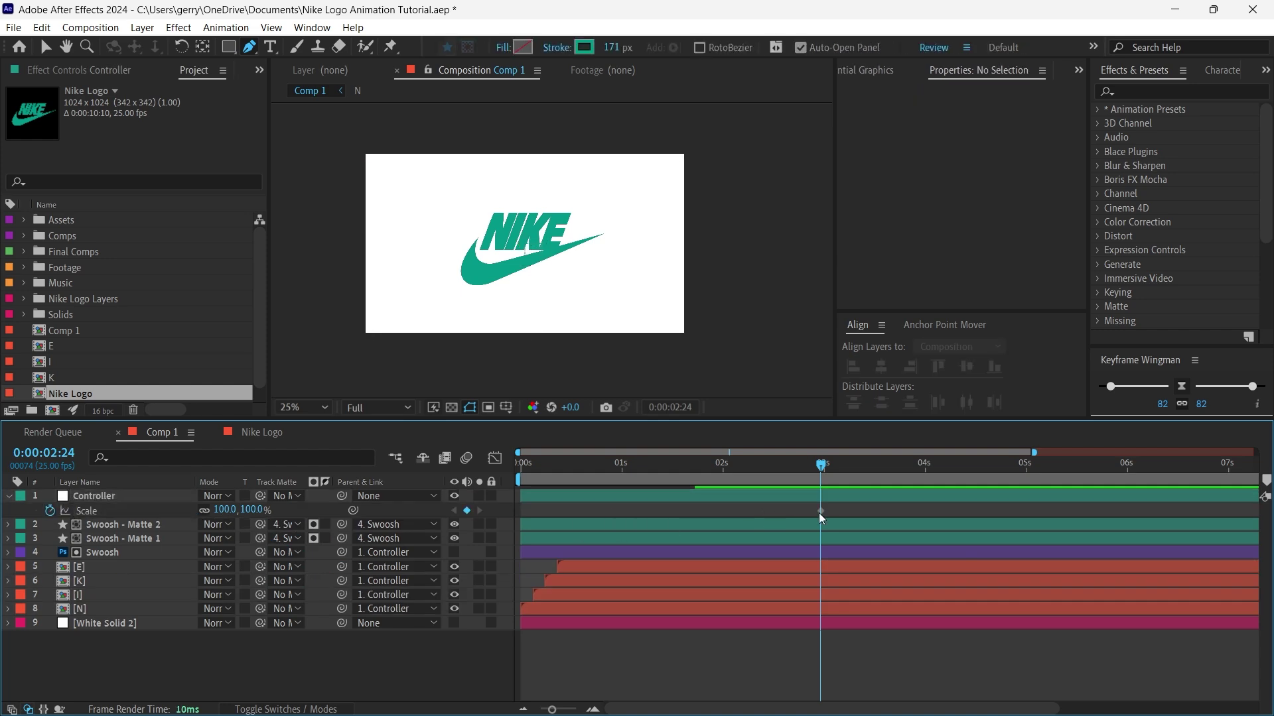
- Adjust the Controller layer's Scale keyframes between the first frame and the 5-second mark
click(226, 511)
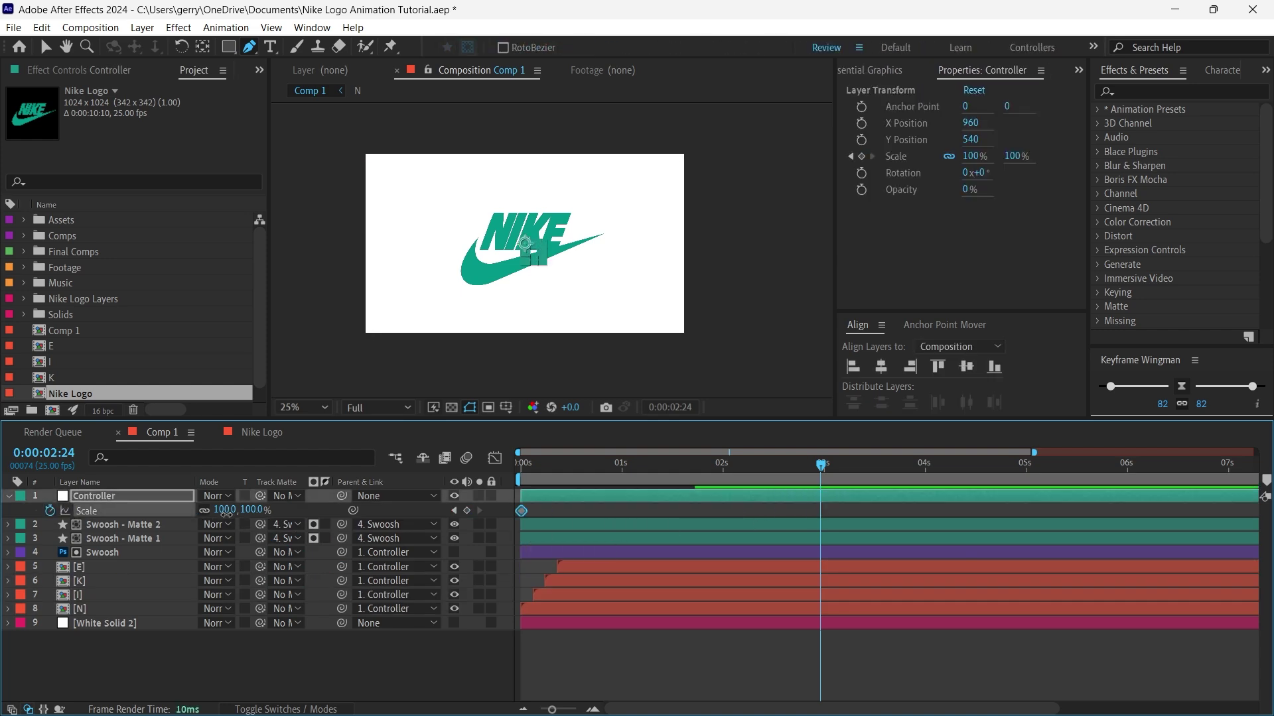
drag(819, 510, 1025, 511)
click(453, 510)
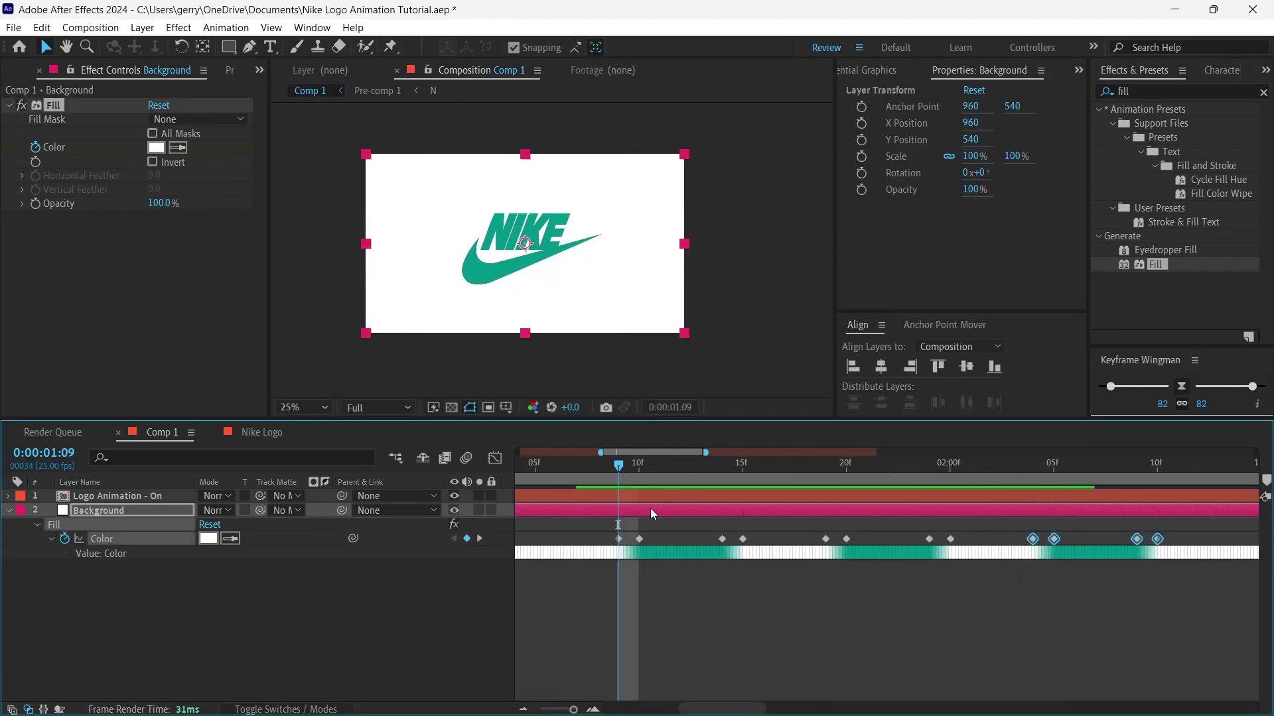
- Shift the Background layer's Fill Color keyframes one frame later so they start at 0:00:01:10
click(627, 496)
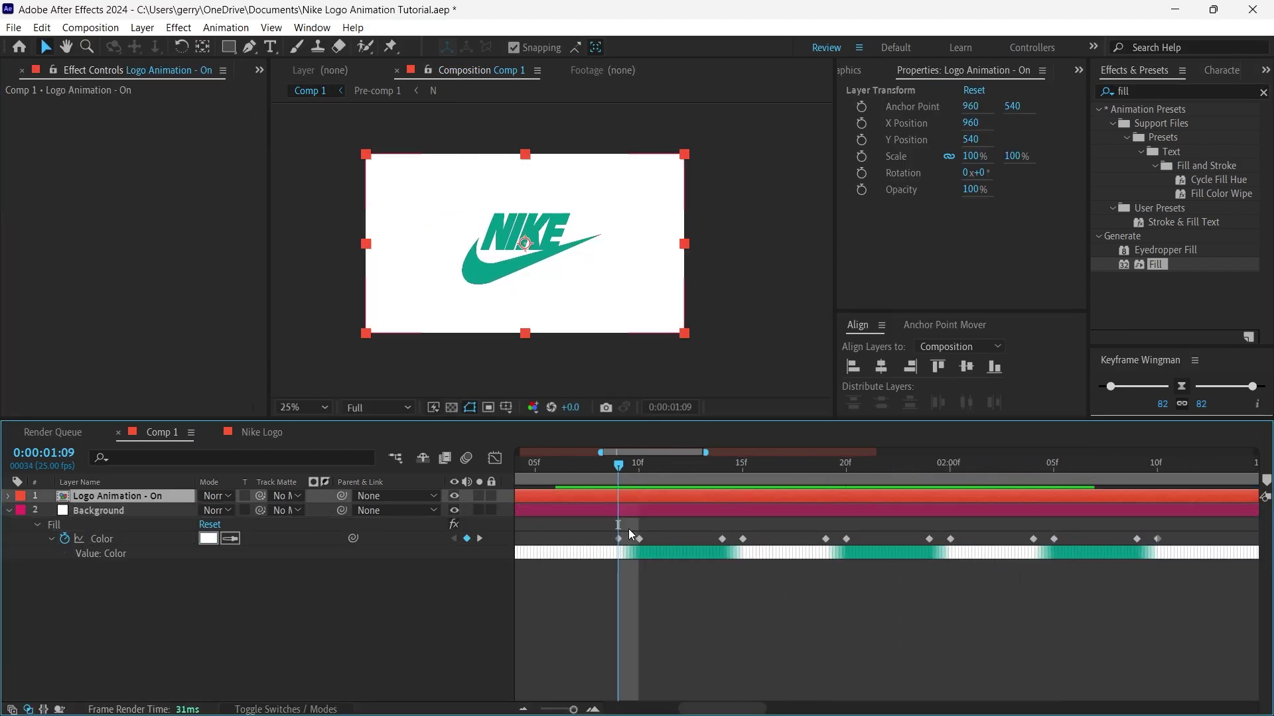
key(alt+Right)
key(Page_Down)
- Split Logo Animation - On at 0:00:01:10 and give the new part Fill Color keyframes alternating green and white opposite to the Background
click(652, 496)
key(ctrl+shift+d)
key(ctrl+v)
click(659, 464)
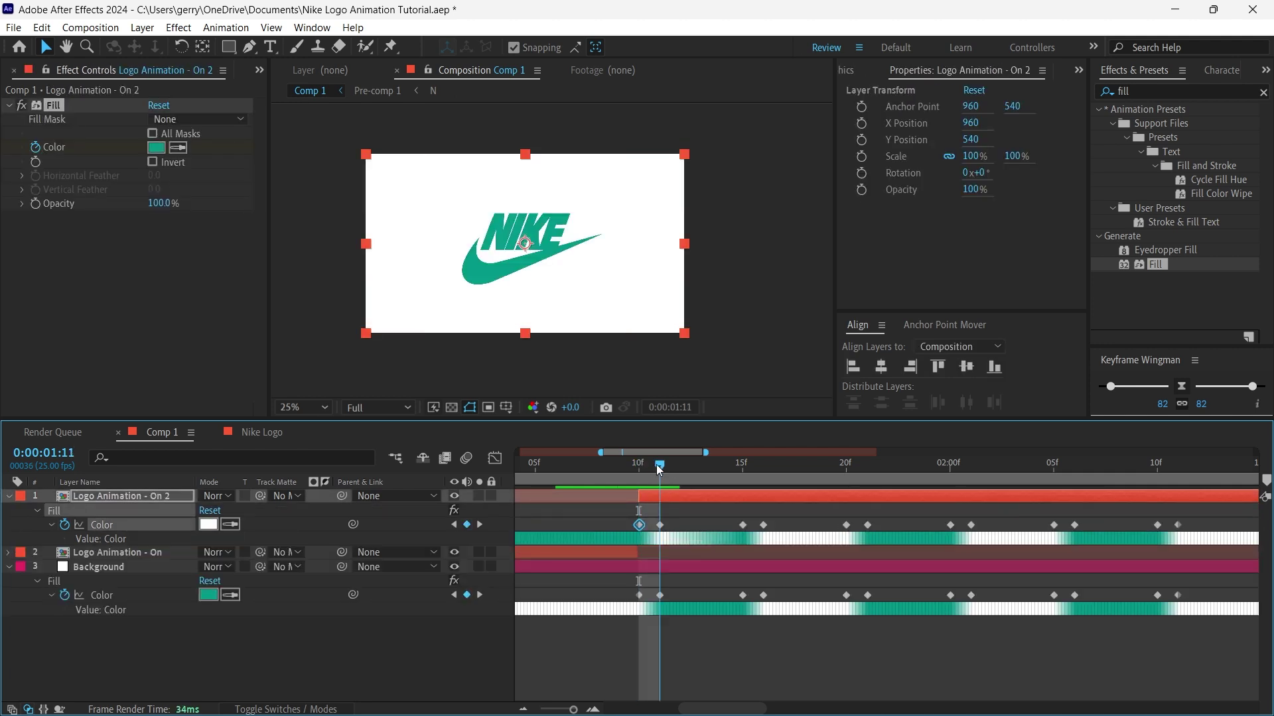
drag(743, 524, 721, 524)
drag(1177, 525, 1157, 525)
- Scrub through the colour flashes to compare the split logo layer's Fill colours with the Background's
drag(659, 464, 482, 499)
key(minus)
key(minus)
key(minus)
click(687, 464)
key(equal)
key(equal)
click(689, 567)
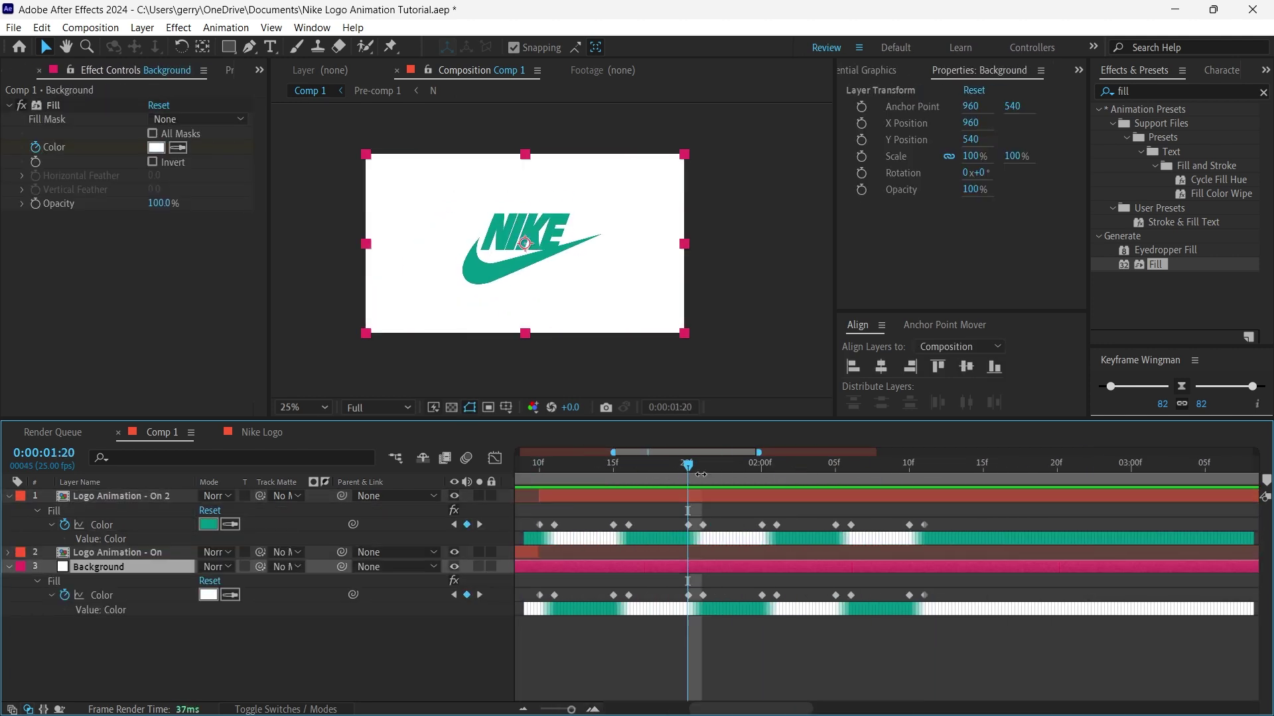
click(691, 495)
key(Page_Down)
drag(708, 463, 919, 503)
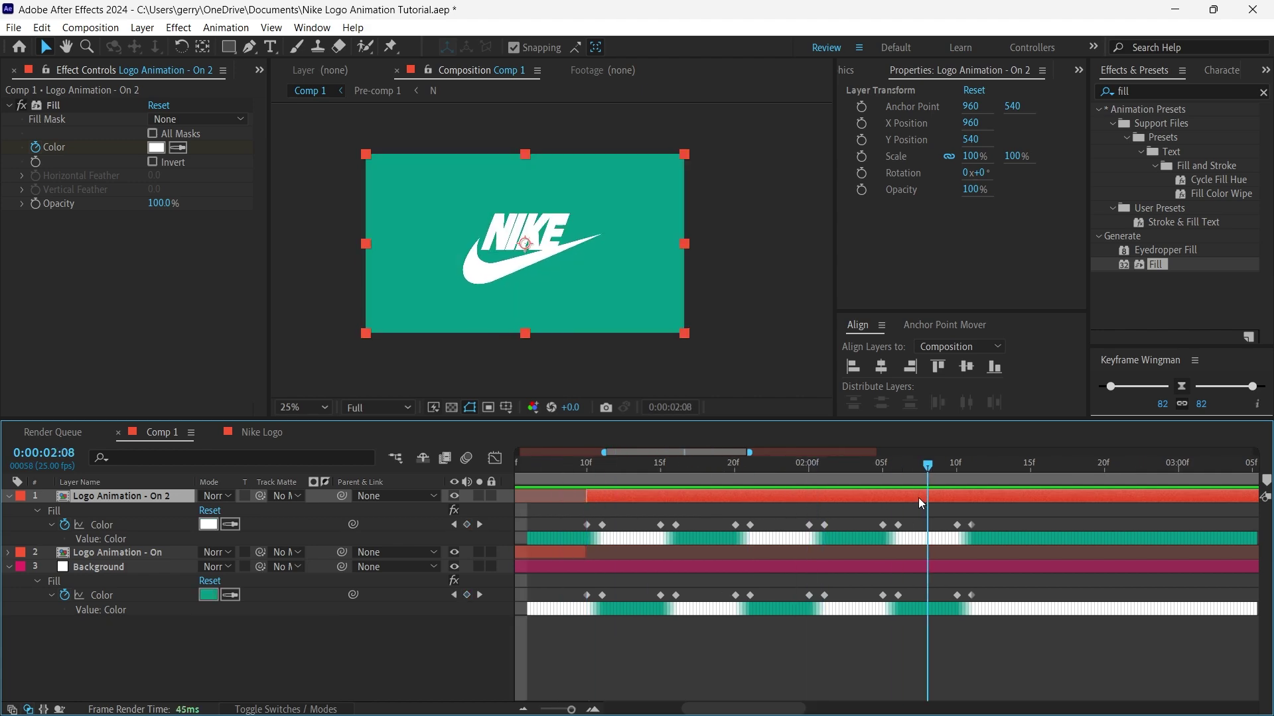
- Set the Background's Fill Color to pink FF495C for the second flash, at 0:00:01:21 and 0:00:02:00
click(651, 464)
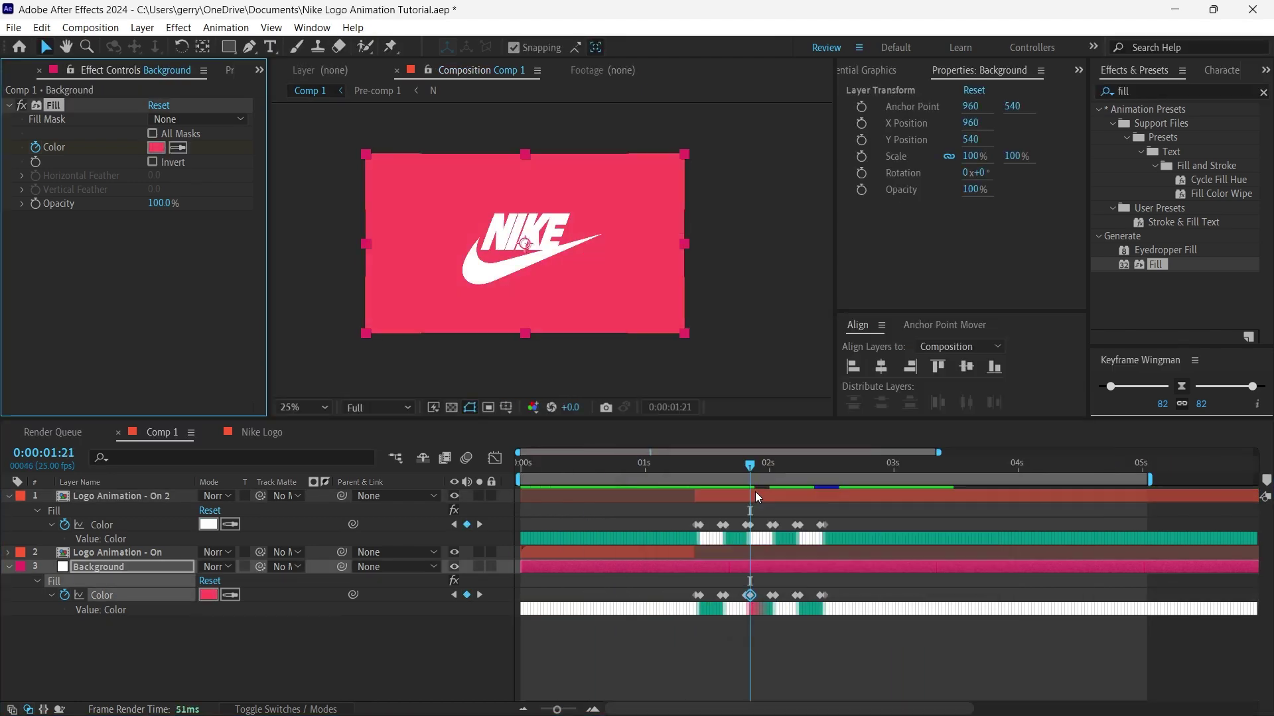
click(769, 464)
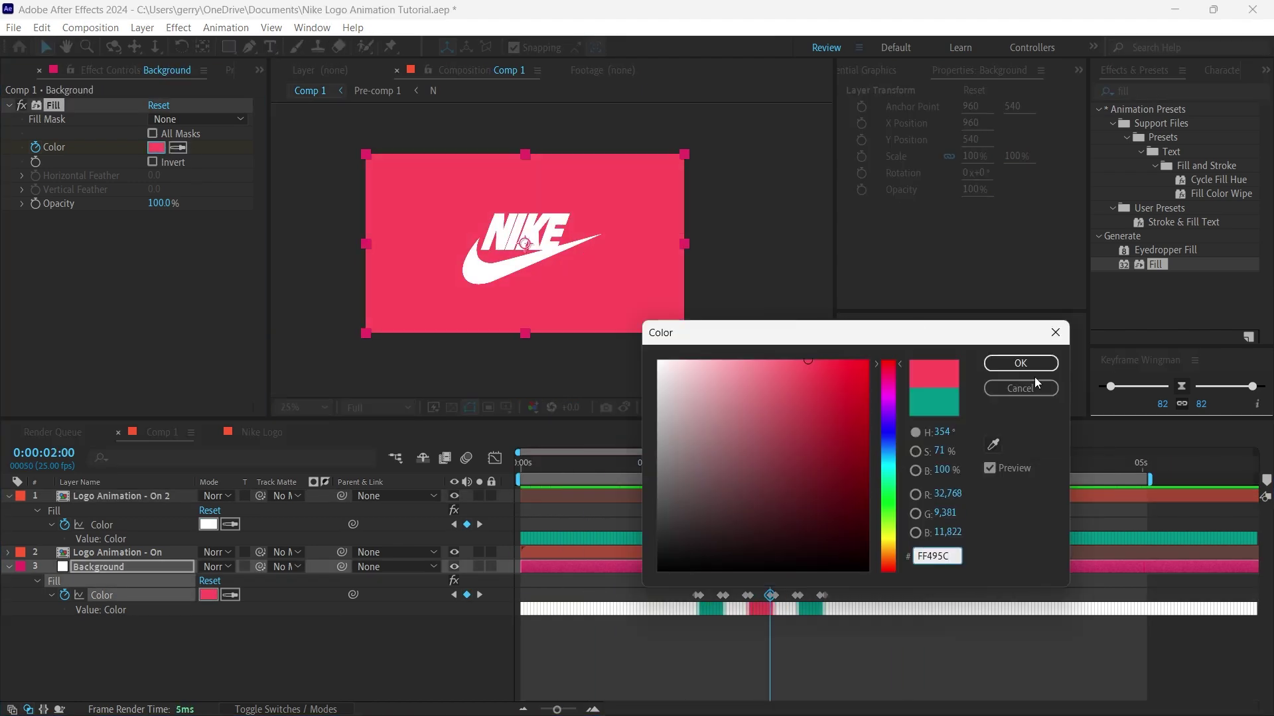
click(1018, 363)
drag(768, 465, 822, 472)
- Add Scale keyframes to Logo Animation - On 2 from 0:00:01:10 to 0:00:01:16, and split the layer after the first flash
click(694, 495)
key(equal)
key(equal)
key(alt+shift+s)
key(Page_Down)
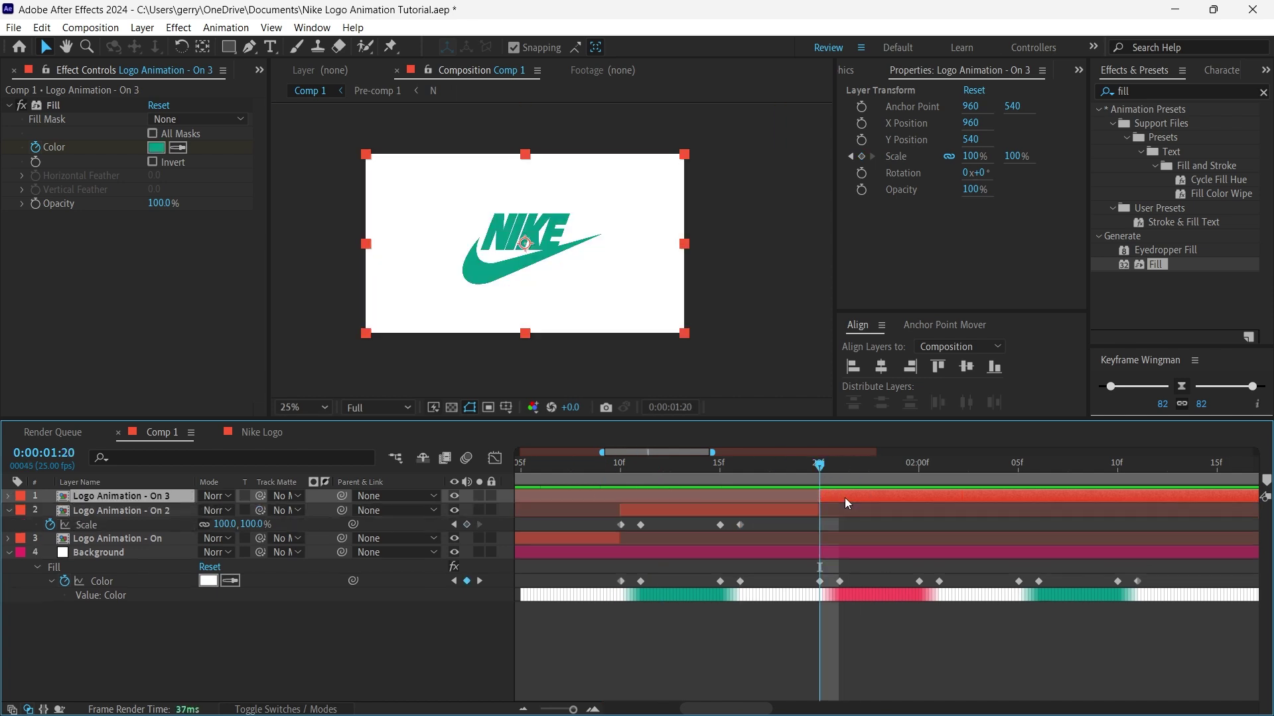
- Cut the logo layer at 0:00:01:21 and 0:00:02:00 to isolate the pink flash, and scale that part to 66%
click(834, 467)
key(ctrl+shift+d)
key(ctrl+z)
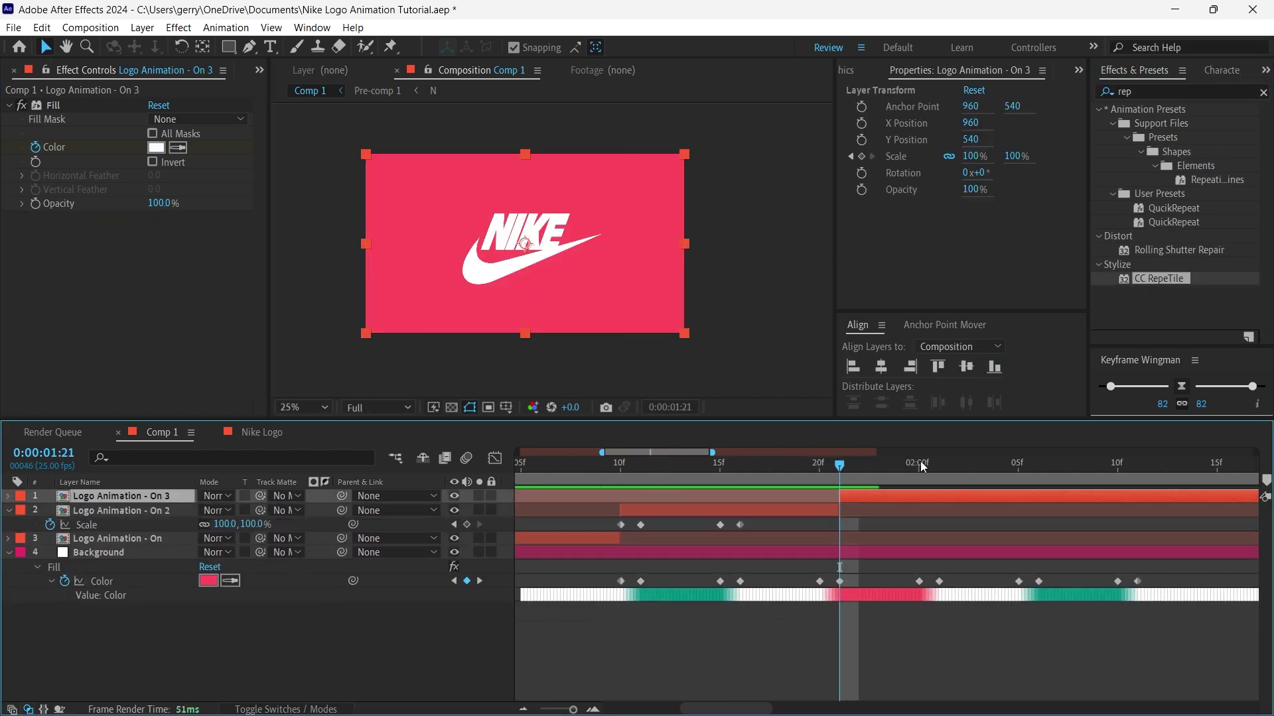
click(920, 467)
key(ctrl+shift+d)
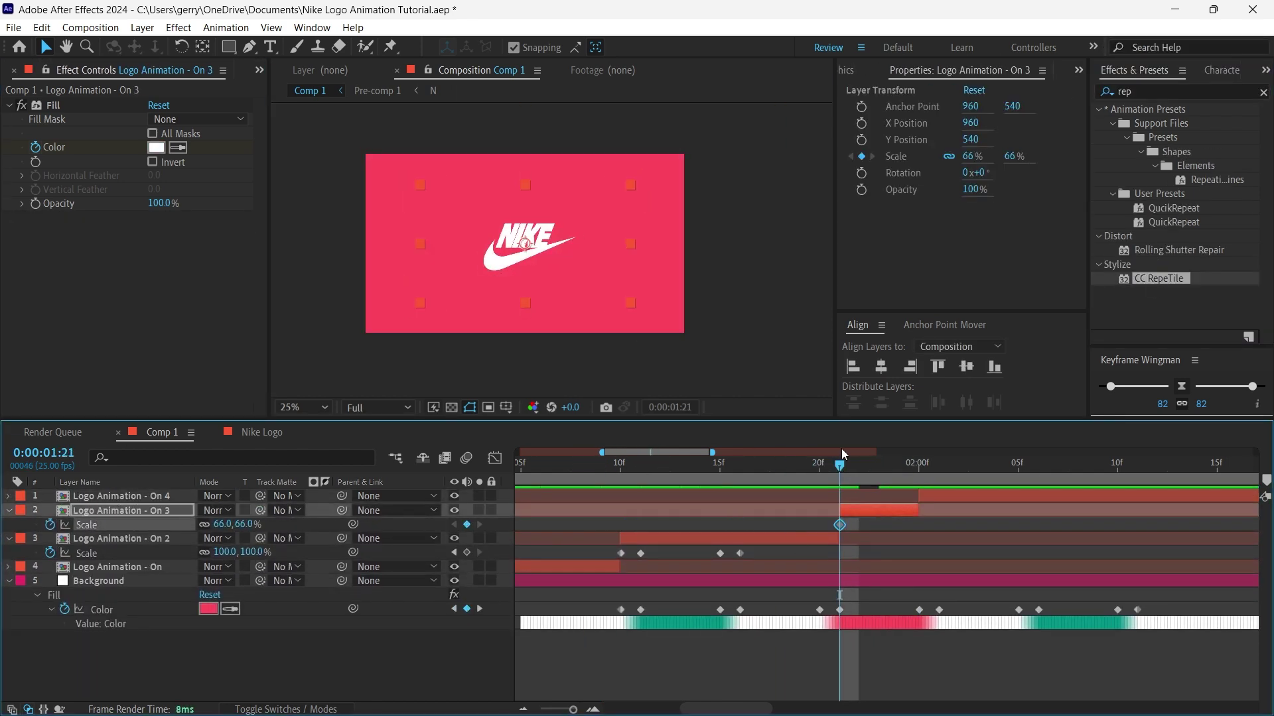
- Tile Logo Animation - On 3 with CC RepeTile, expanding right 1075, left 1147, down 560 and up 621, and add Motion Tile
double_click(1161, 278)
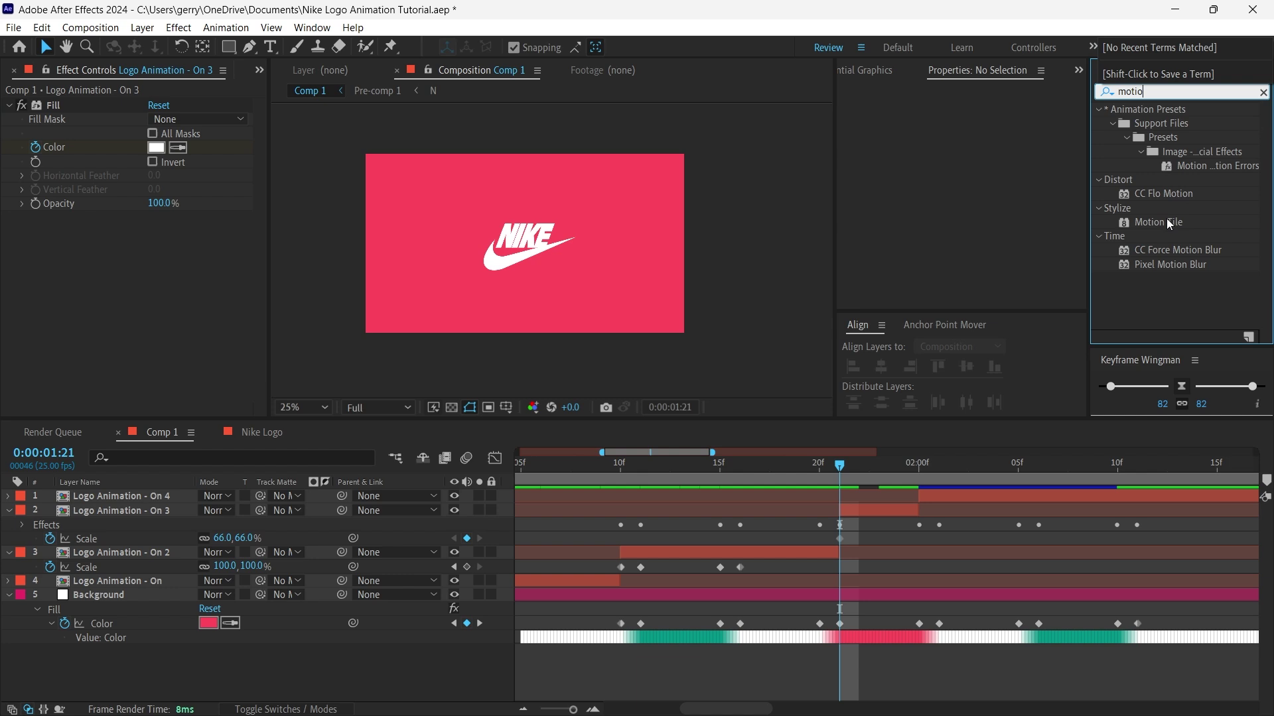
drag(1158, 222, 165, 278)
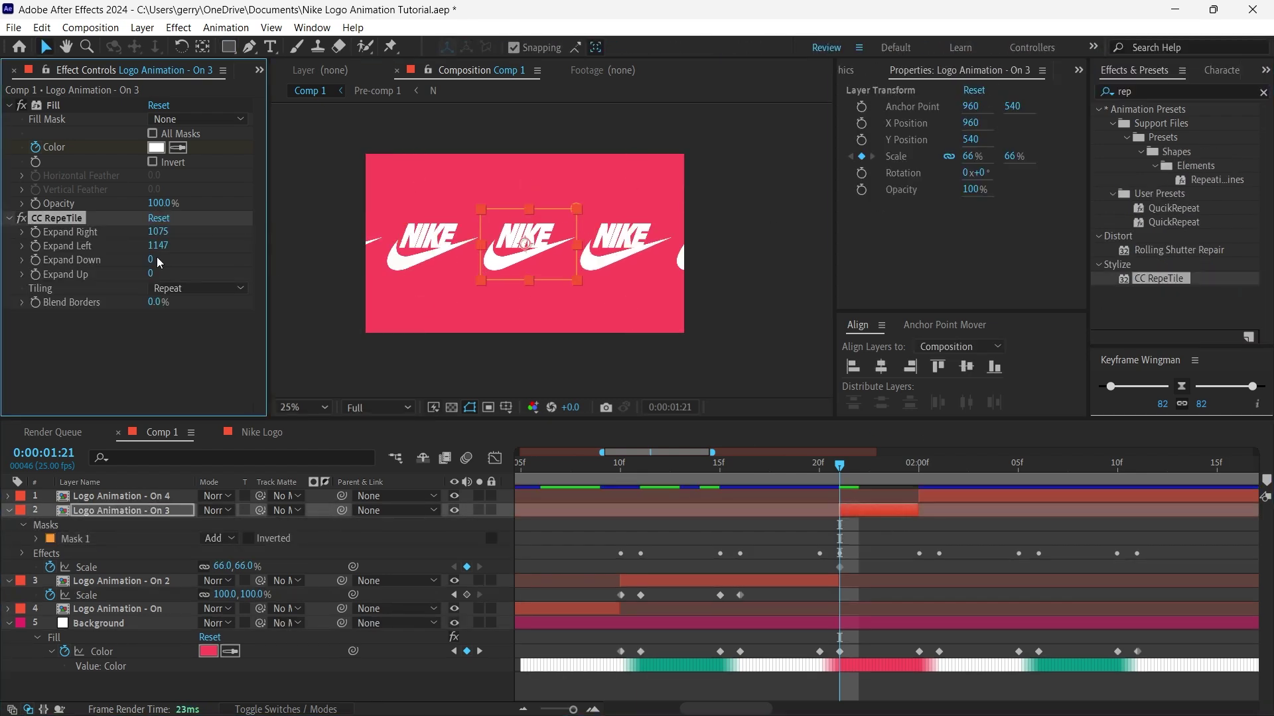
drag(868, 512, 868, 513)
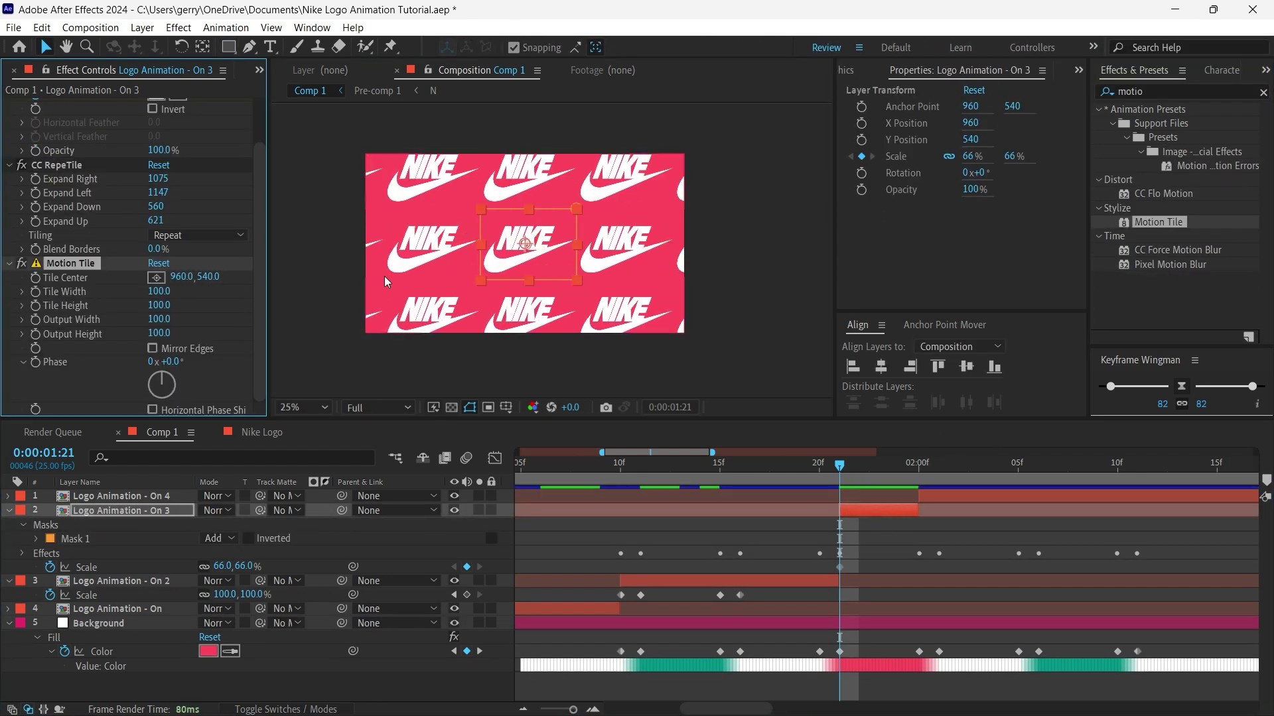
- Preview the tiled pink flash and inspect the keyframes of Logo Animation - On 4 around 0:00:02:01
key(space)
drag(573, 710, 556, 709)
click(787, 464)
click(839, 499)
key(u)
key(u)
key(j)
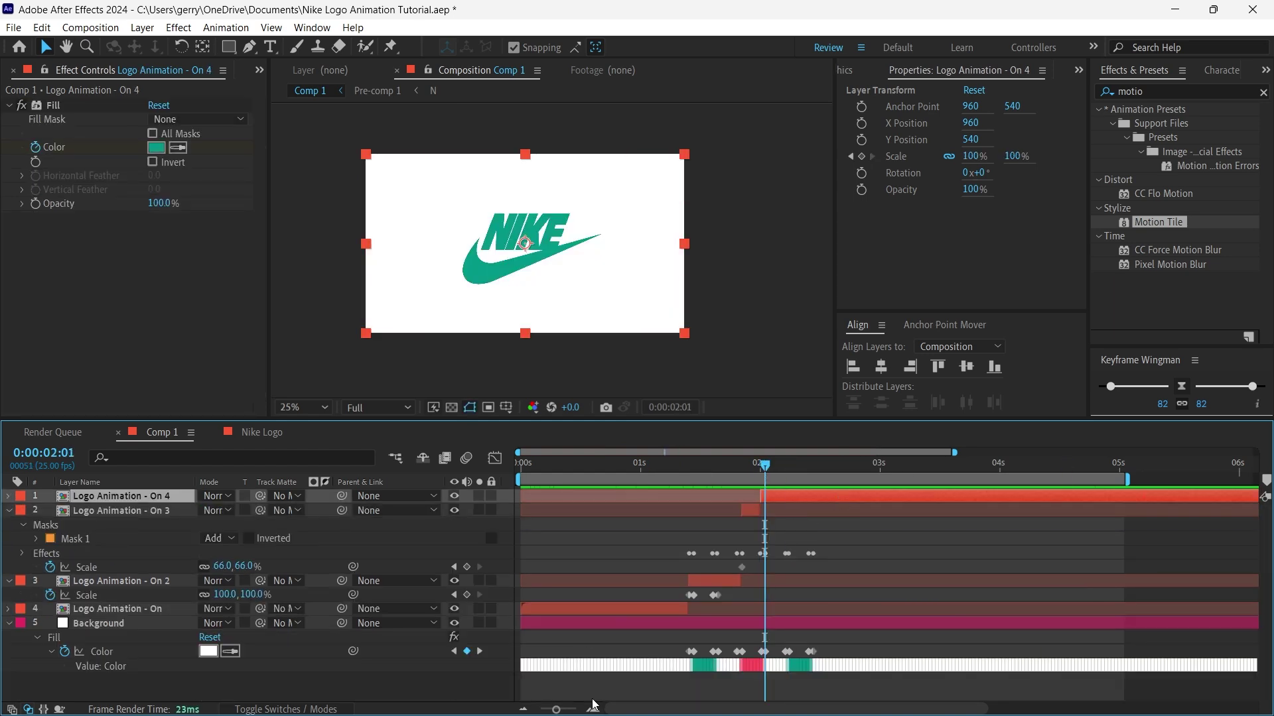